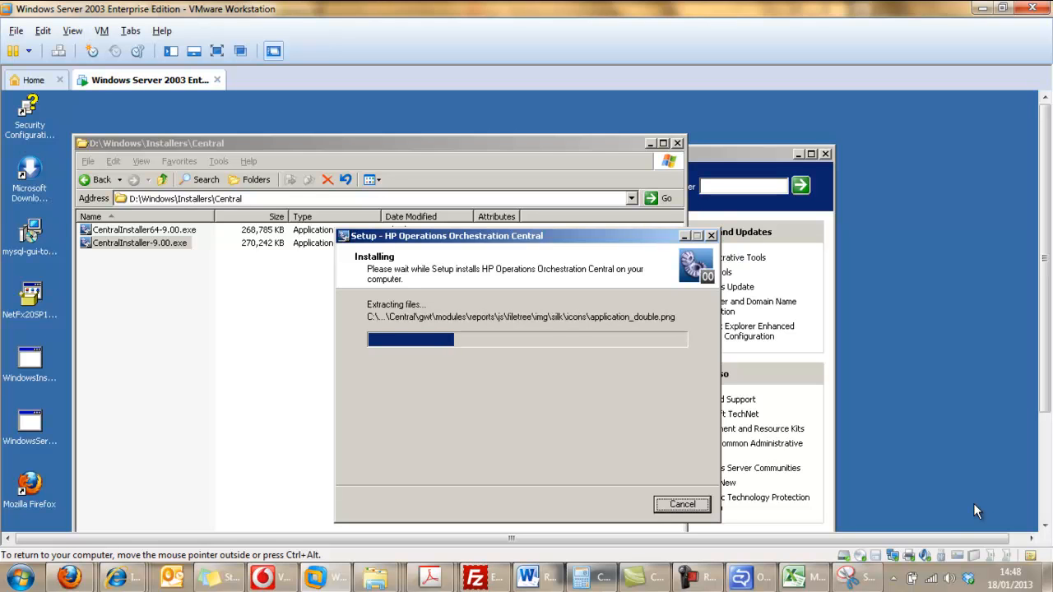
mouse_move(699, 575)
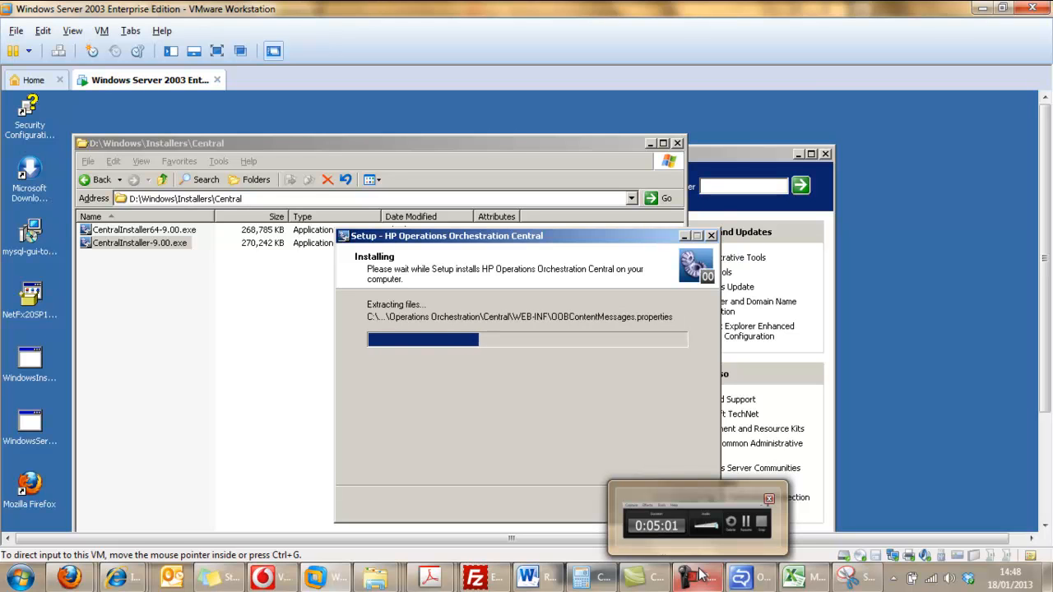
mouse_move(695, 549)
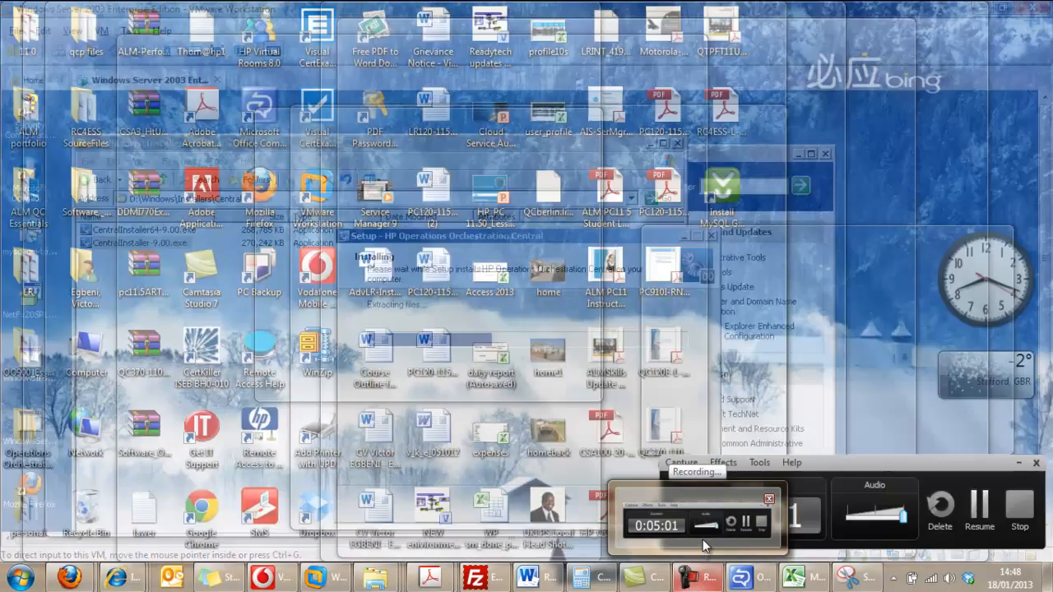
left_click(702, 538)
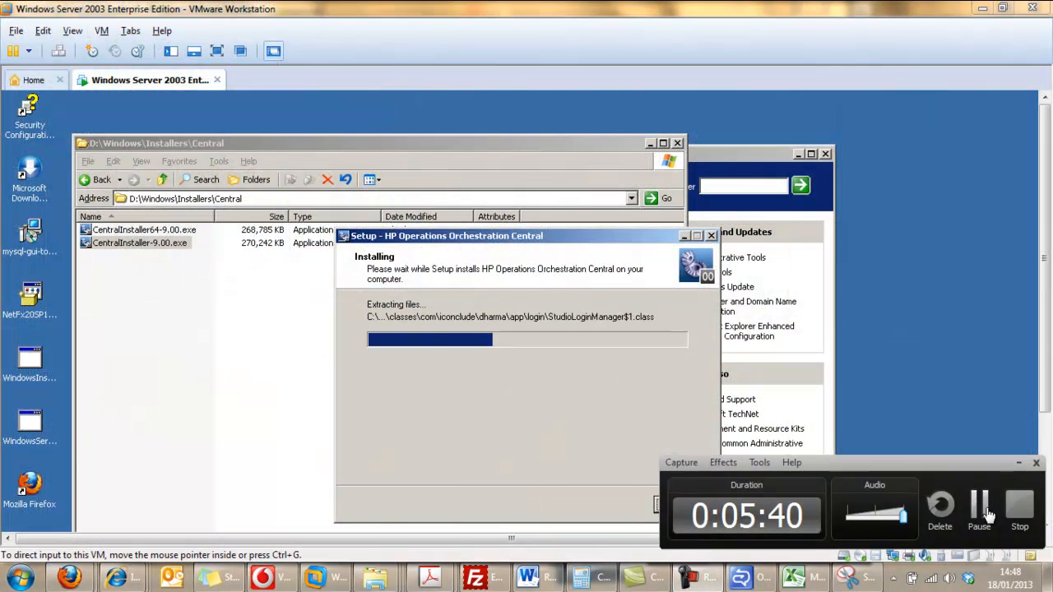
left_click(980, 505)
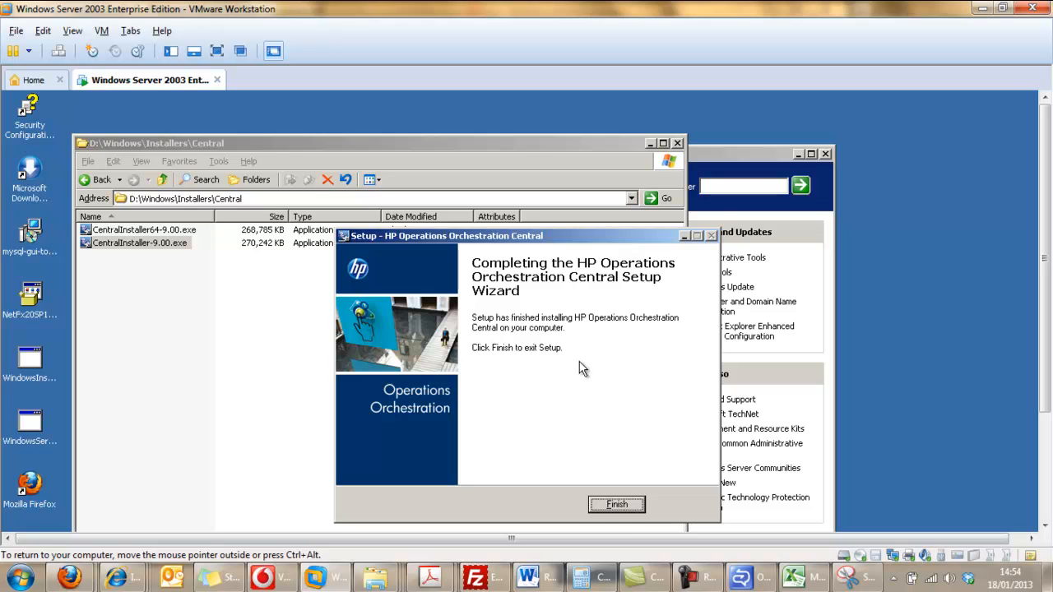
Finish the HP Operations Orchestration Central setup wizard and launch MySQL Administrator.
left_click(610, 505)
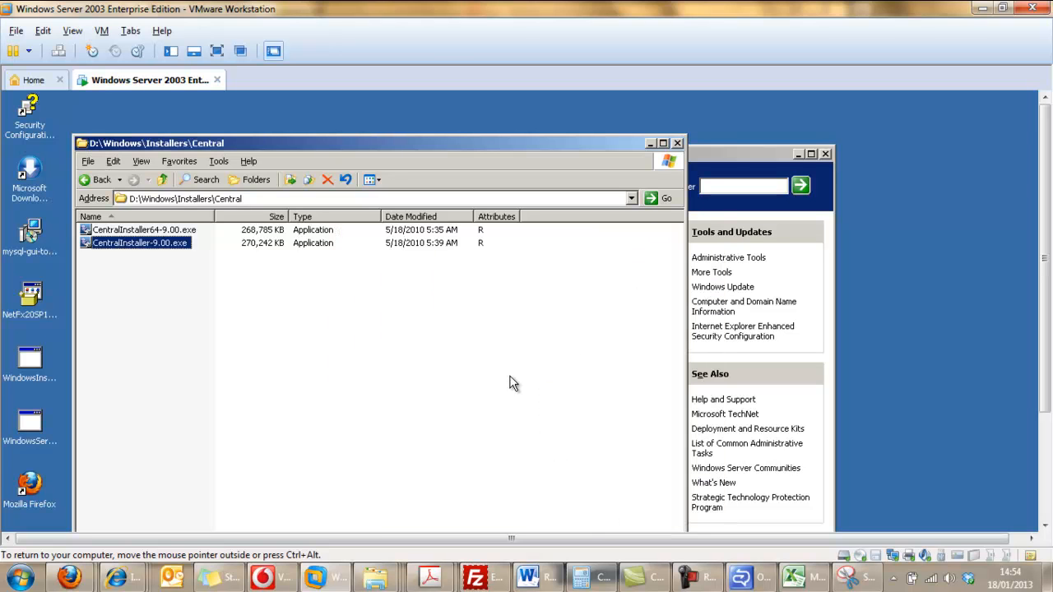
left_click(1047, 445)
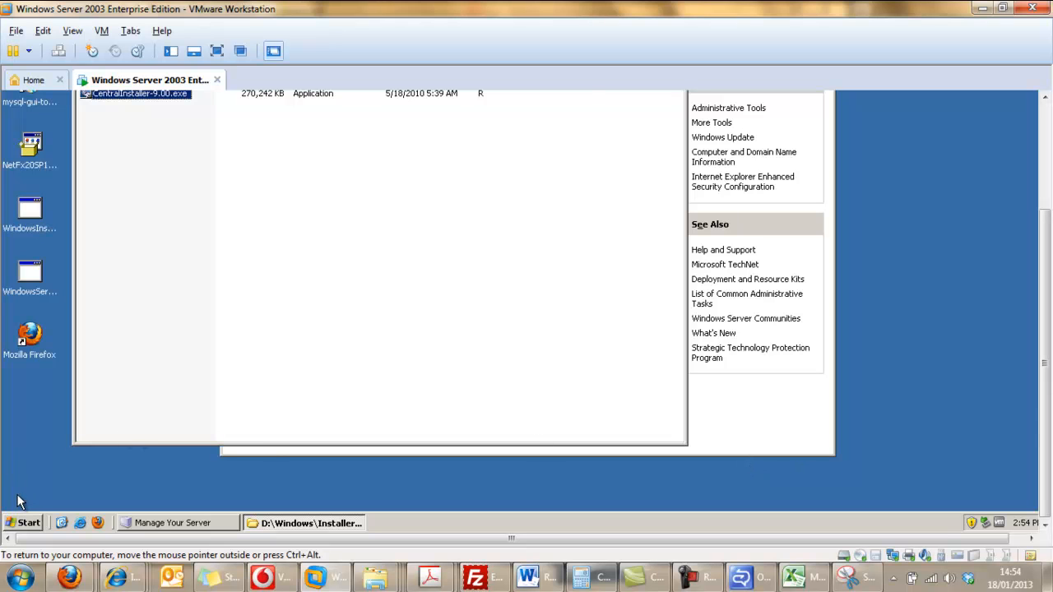
left_click(36, 524)
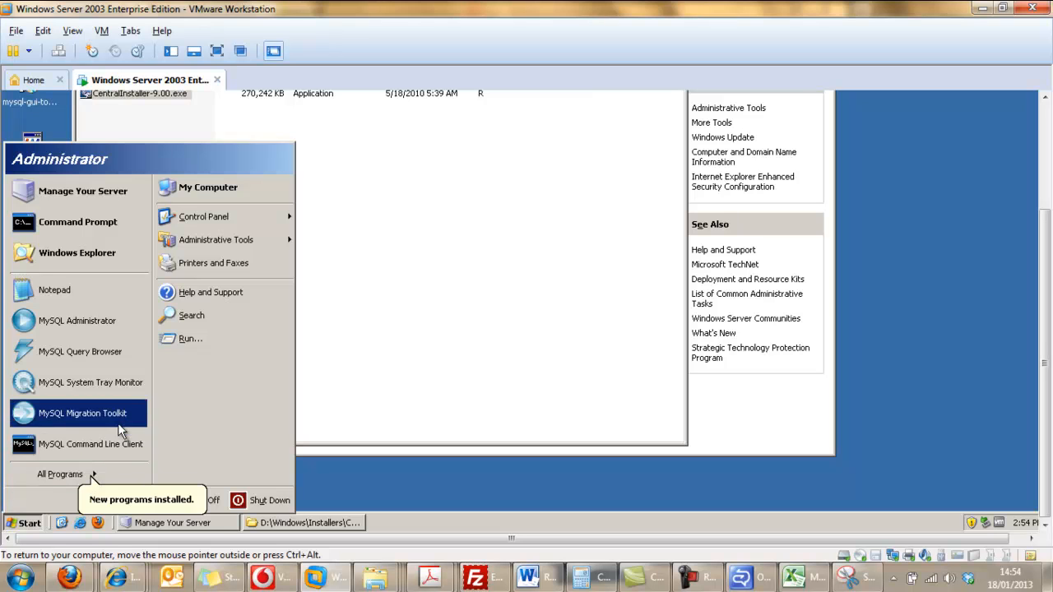
left_click(109, 323)
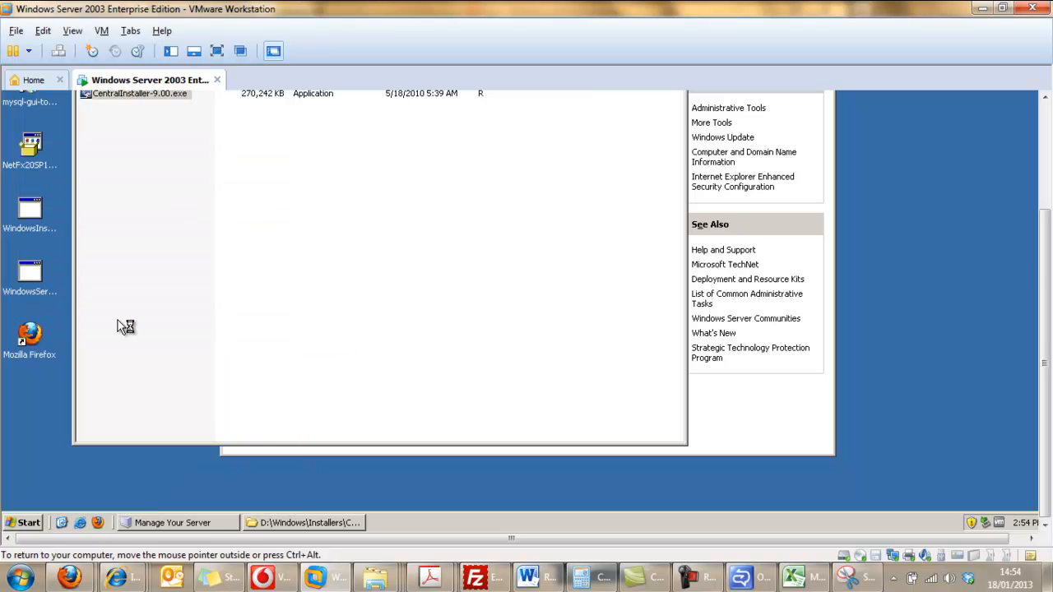
Connect to the MySQL server on localhost as root, entering the account password.
left_click_drag(1045, 273, 1046, 224)
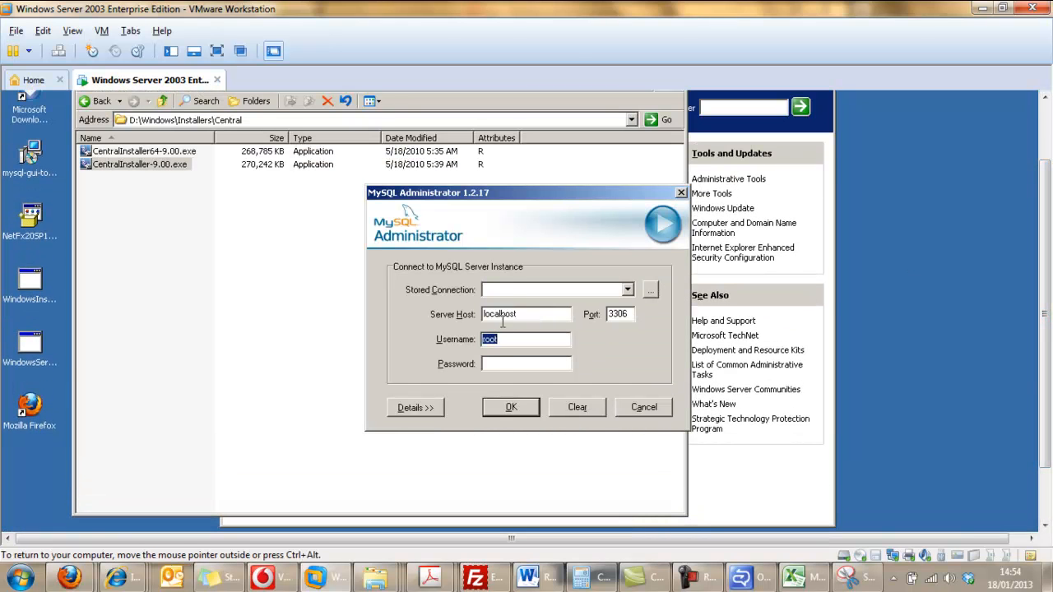
left_click(497, 363)
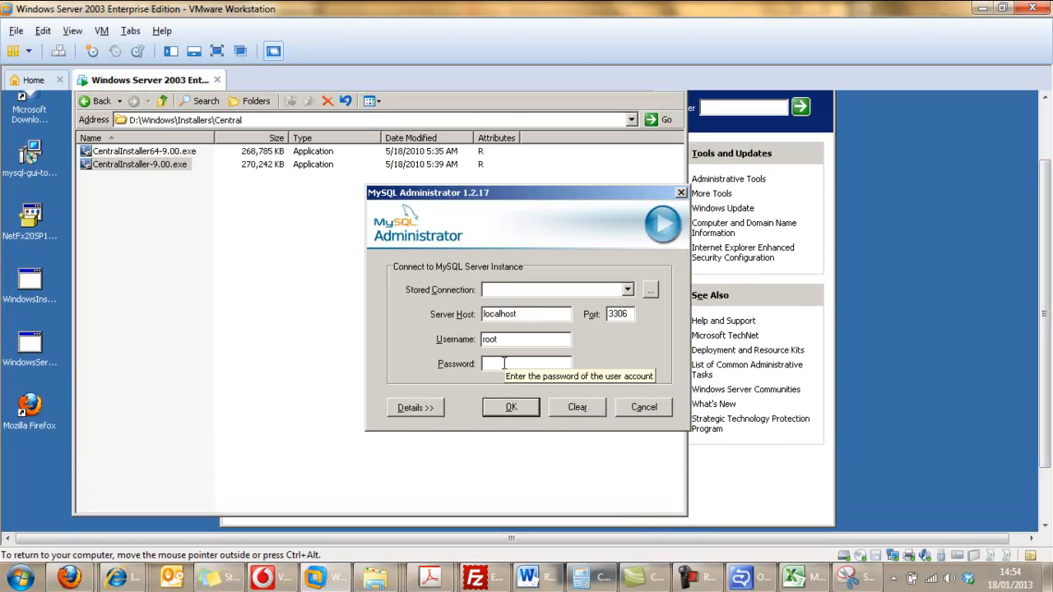
type("*")
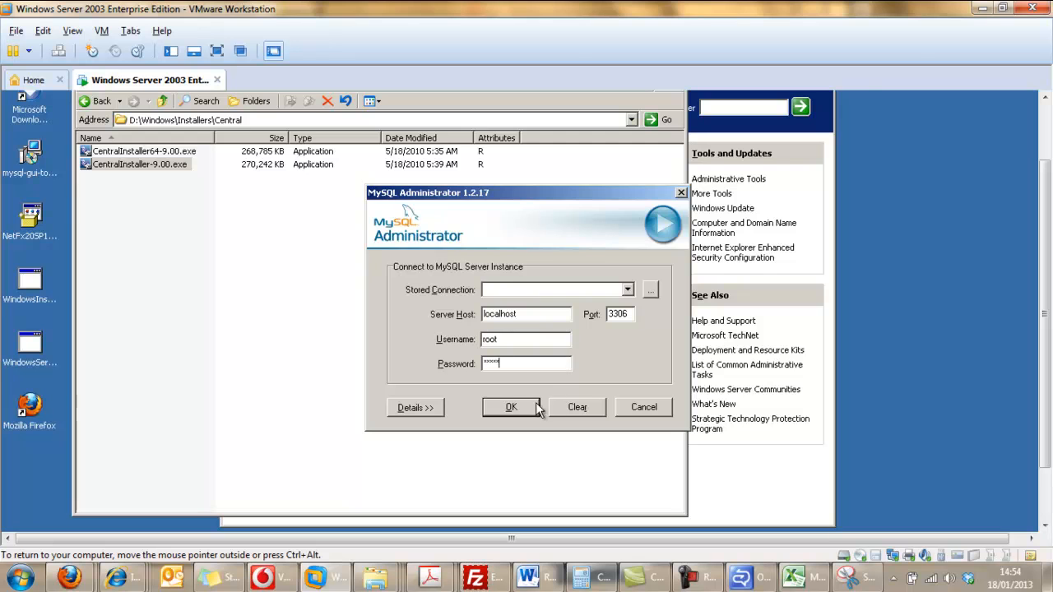
left_click(510, 407)
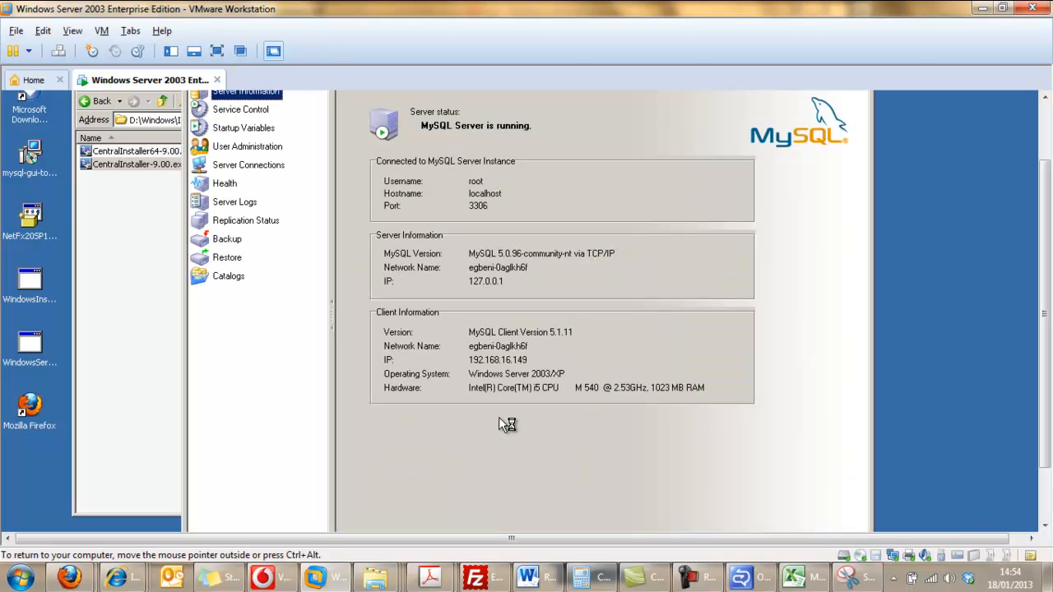
Open the server's catalogs and compare the table lists of the oodata and mysql schemas.
left_click_drag(1046, 223, 1045, 167)
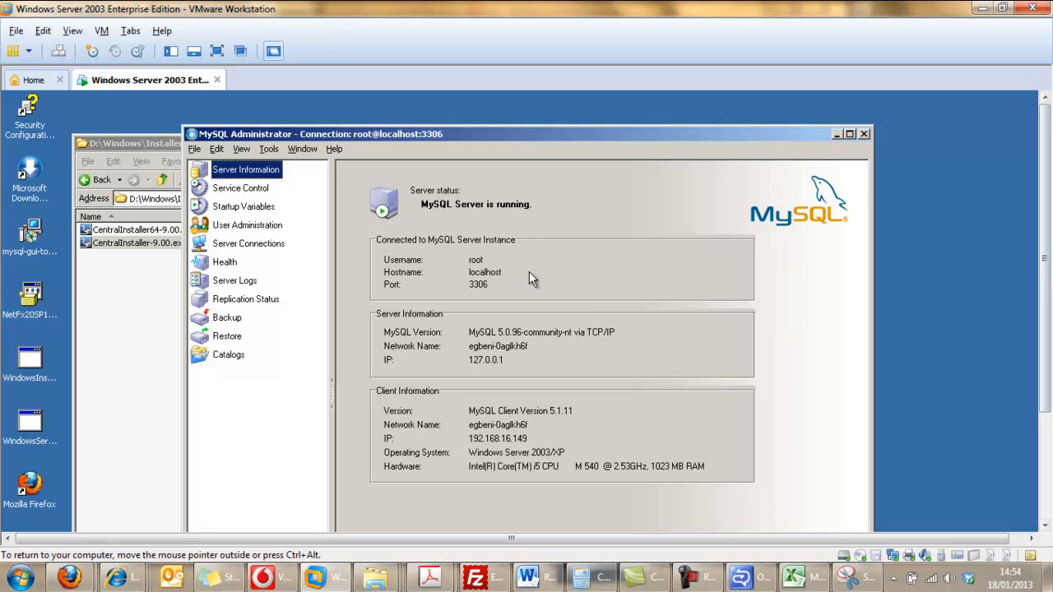
left_click(234, 362)
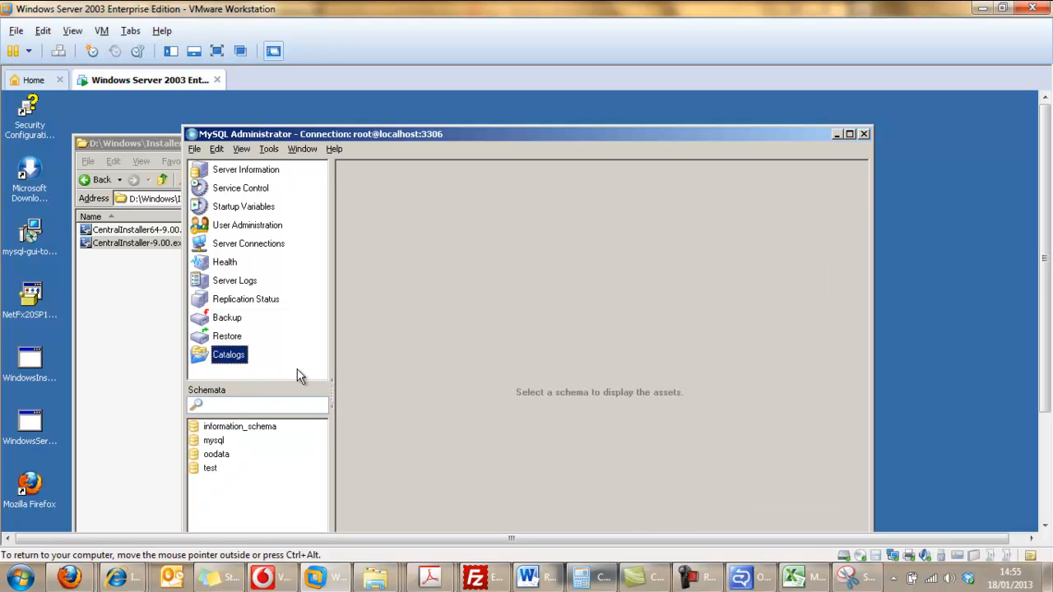
left_click(230, 455)
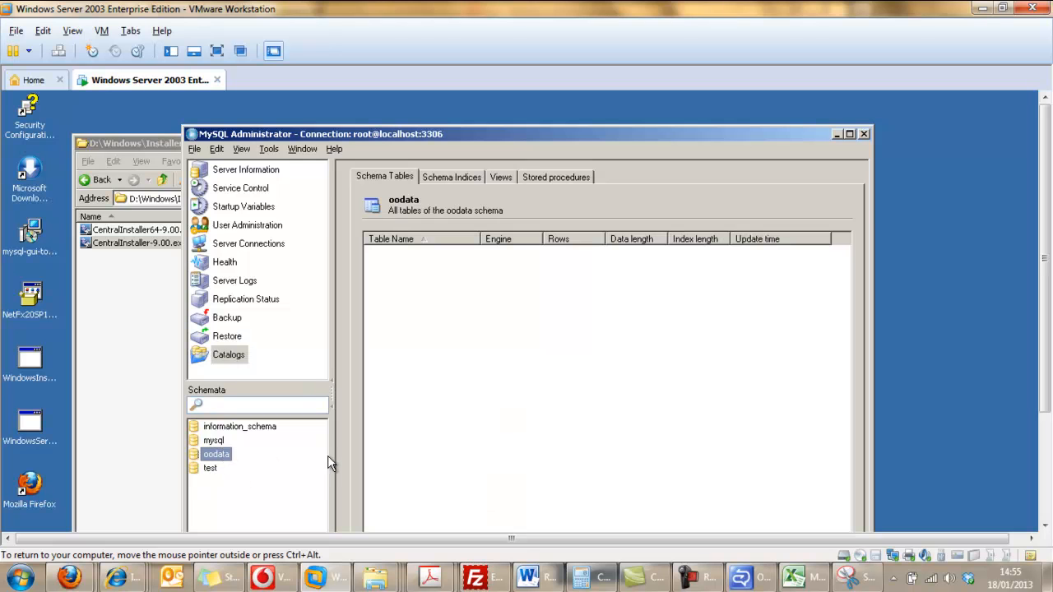
left_click(220, 442)
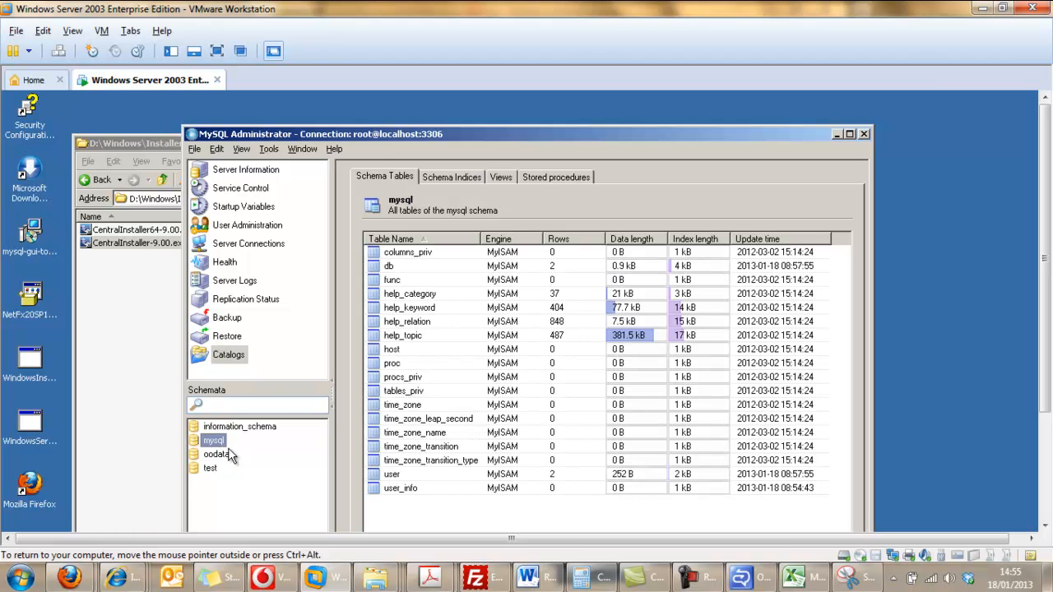
left_click(218, 457)
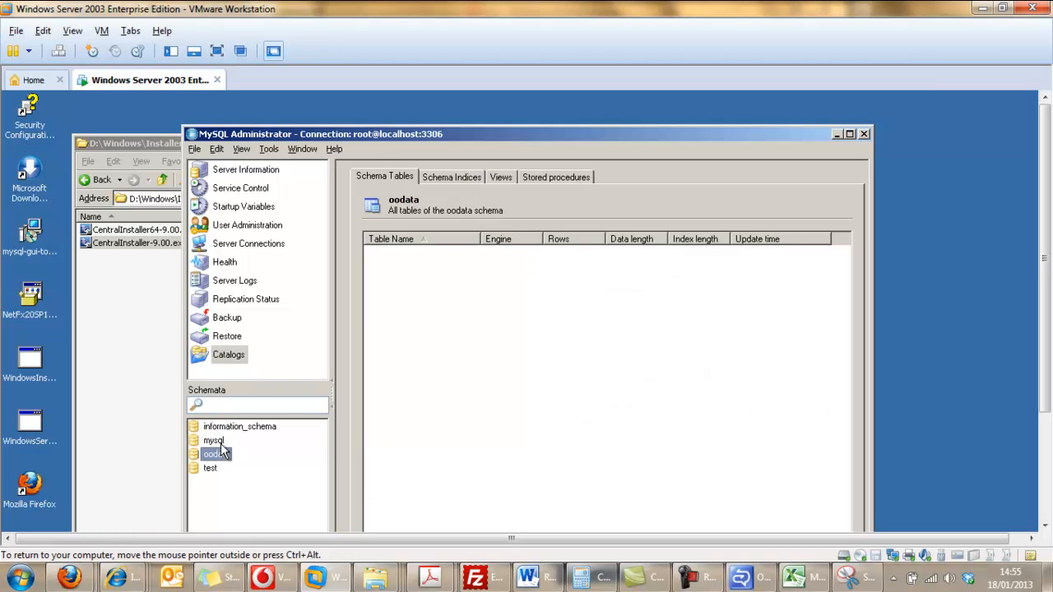
left_click(218, 442)
left_click(216, 458)
left_click(218, 442)
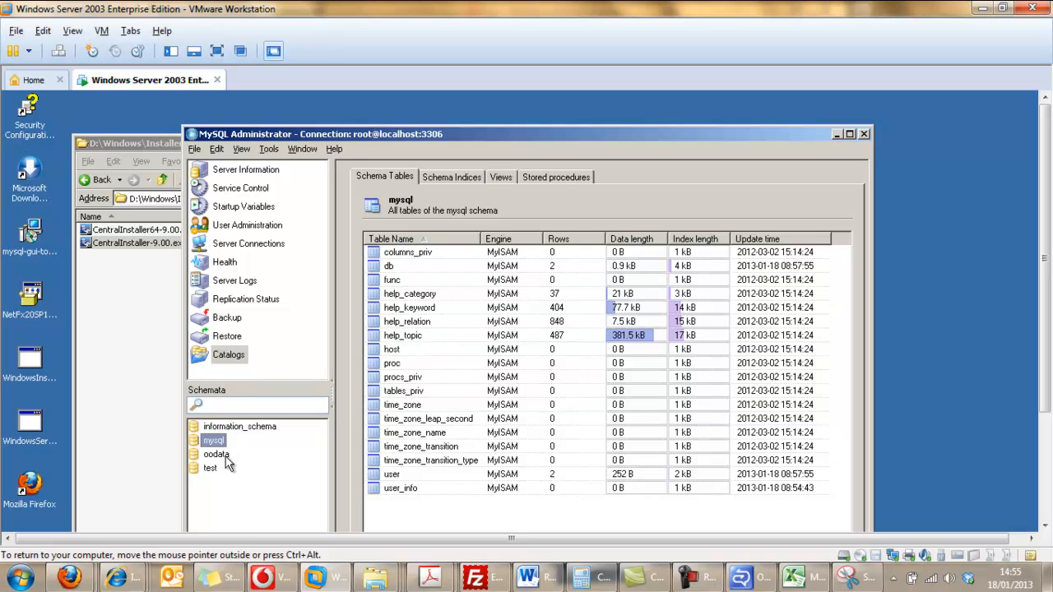
left_click(215, 456)
left_click(219, 444)
left_click(698, 578)
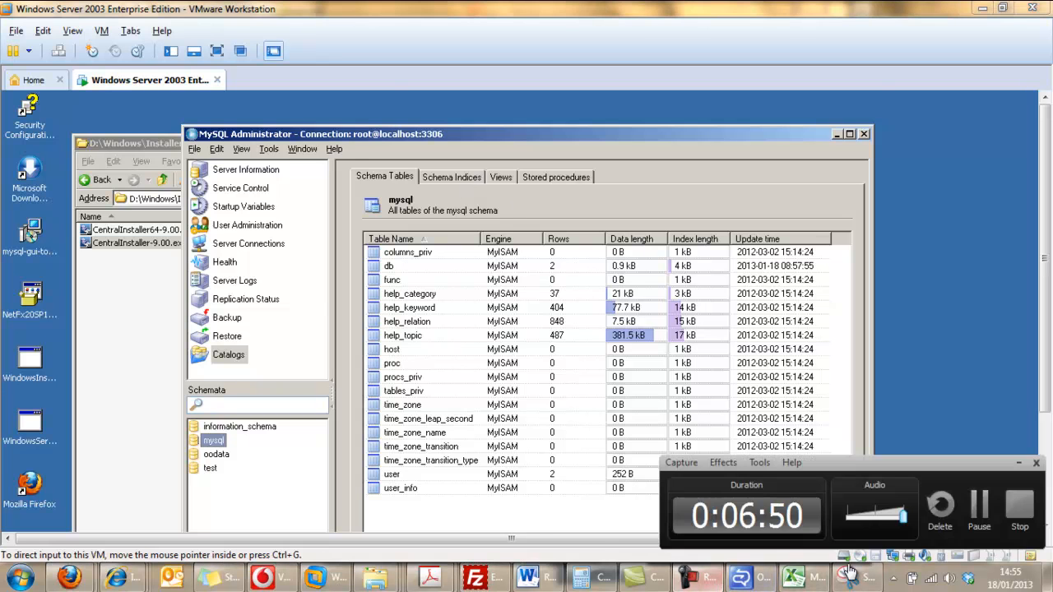
left_click(981, 503)
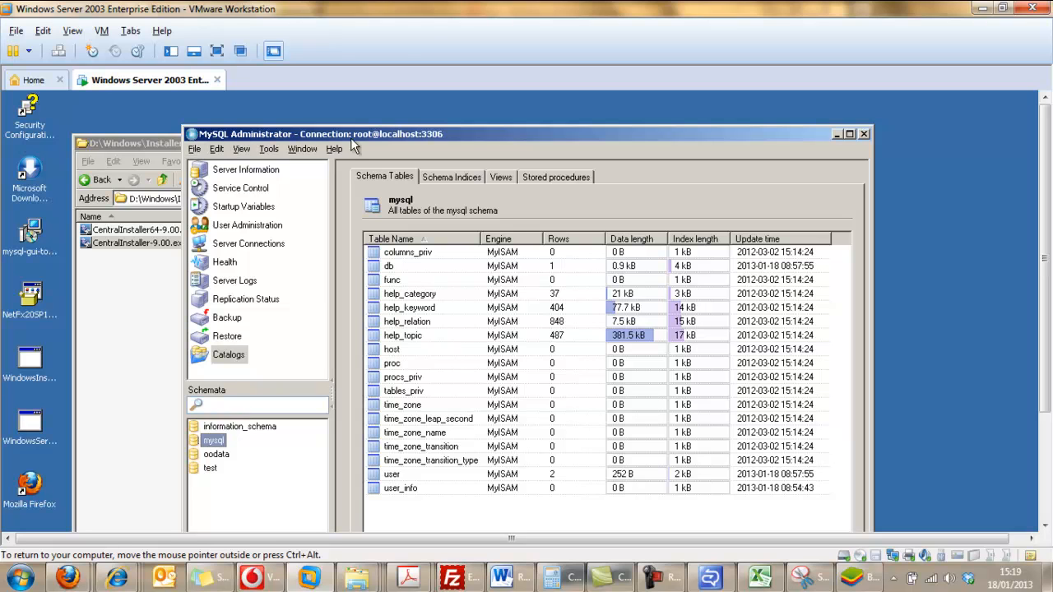
Examine the full list of tables in the oodata schema.
left_click(221, 458)
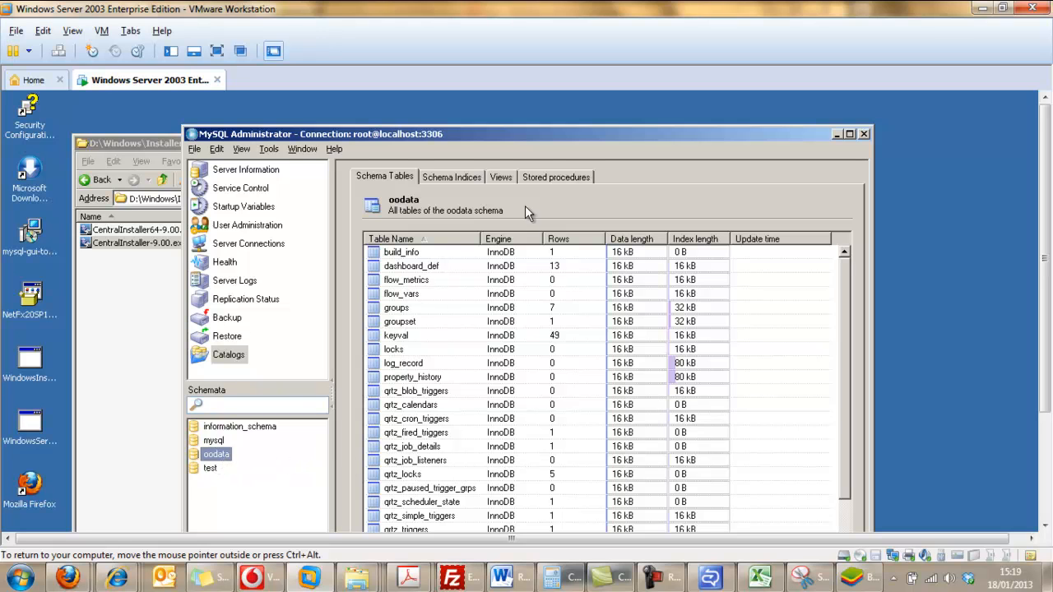
left_click_drag(537, 138, 531, 113)
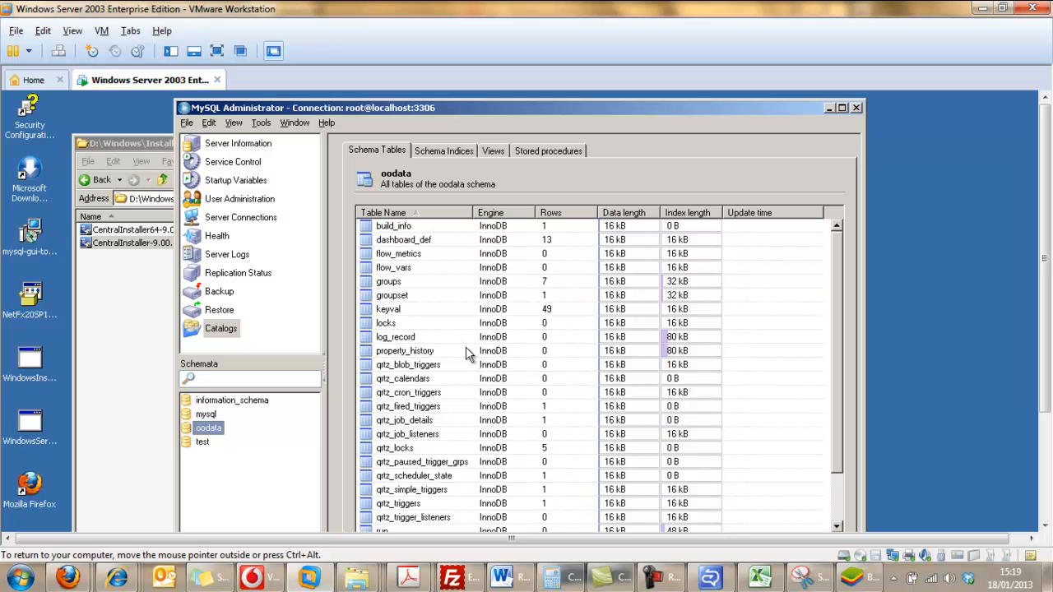
left_click(839, 488)
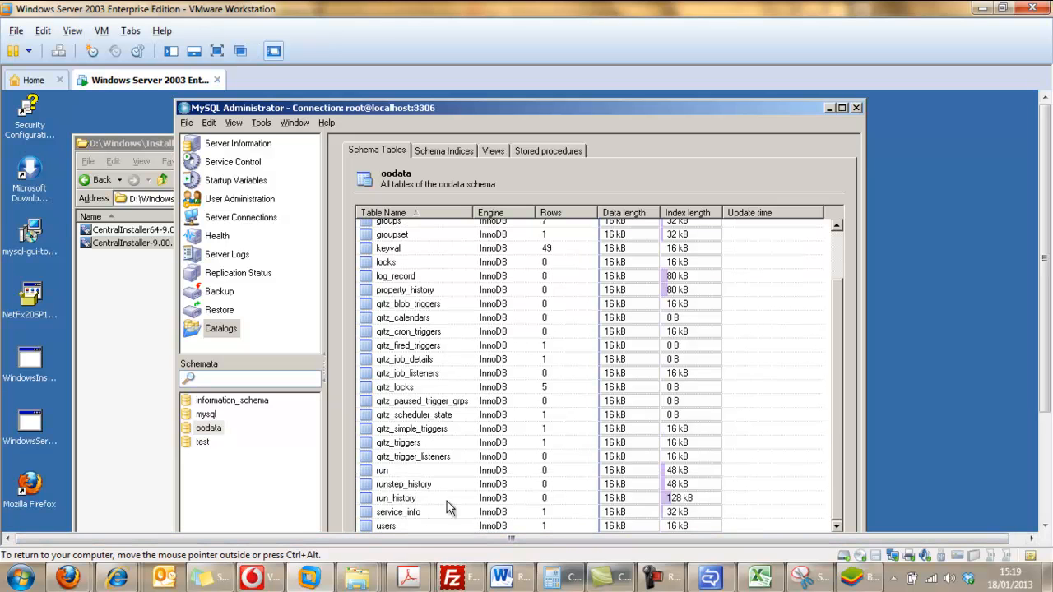
left_click(674, 578)
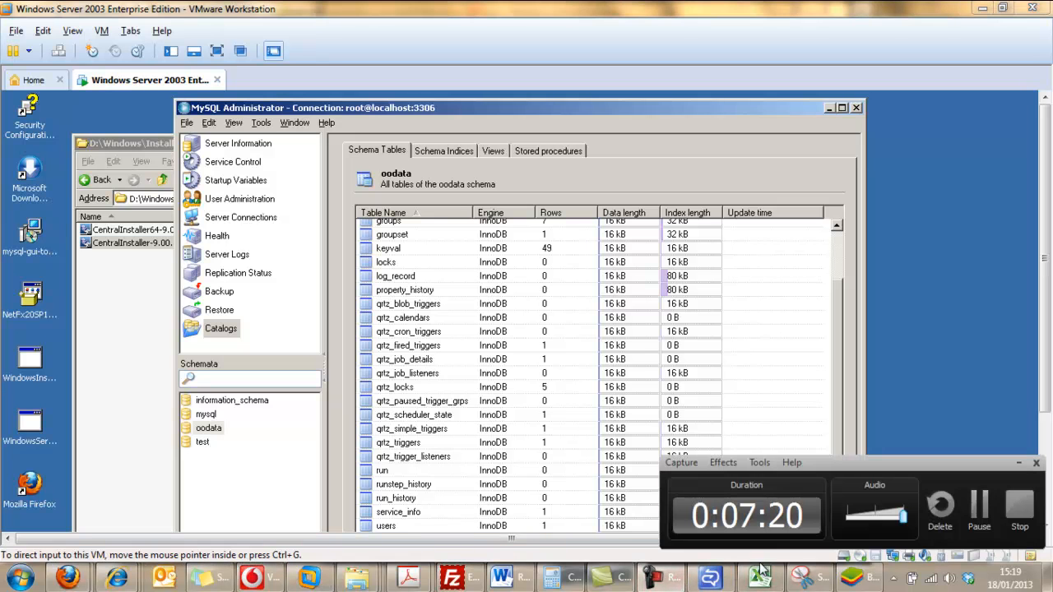
left_click(977, 518)
Switch to the Services window and check the status and description of RSCentral, RSJRAS and RSScheduler.
left_click_drag(1048, 355, 1050, 471)
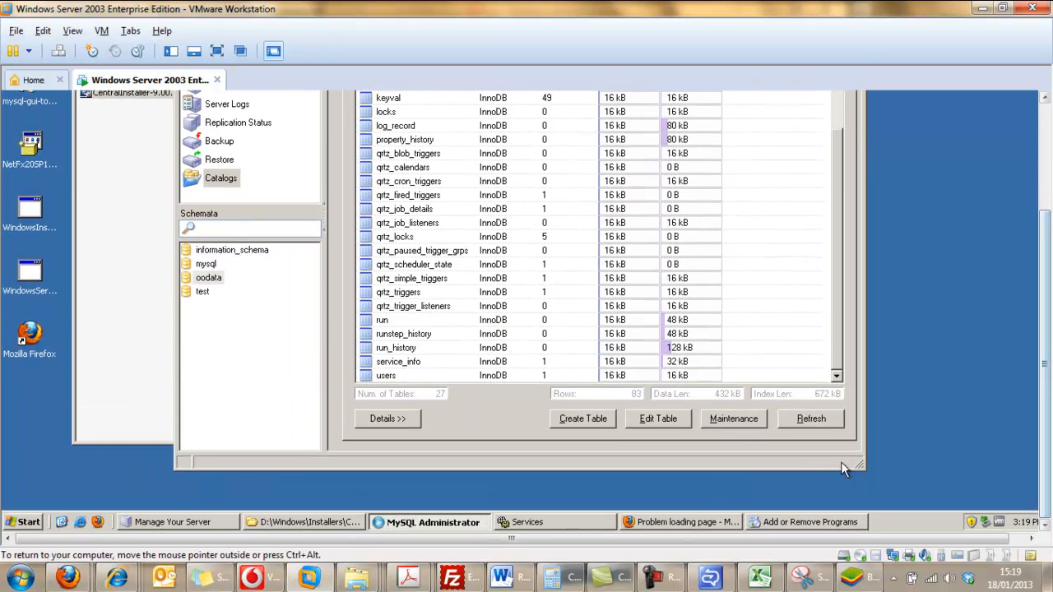
left_click(529, 522)
left_click_drag(1050, 212, 1050, 155)
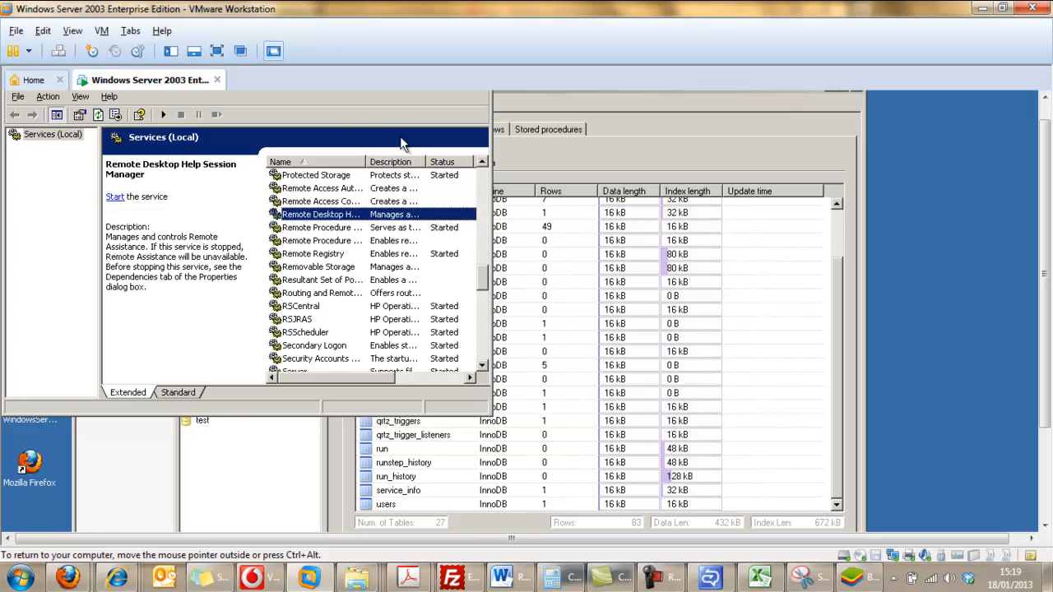
left_click_drag(1049, 122, 1049, 100)
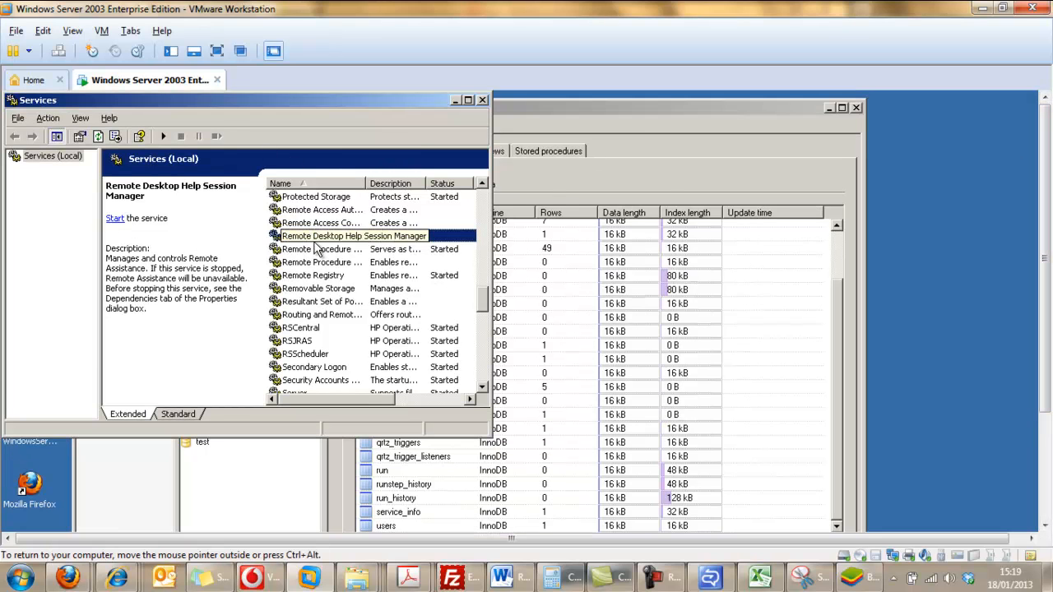
left_click(296, 329)
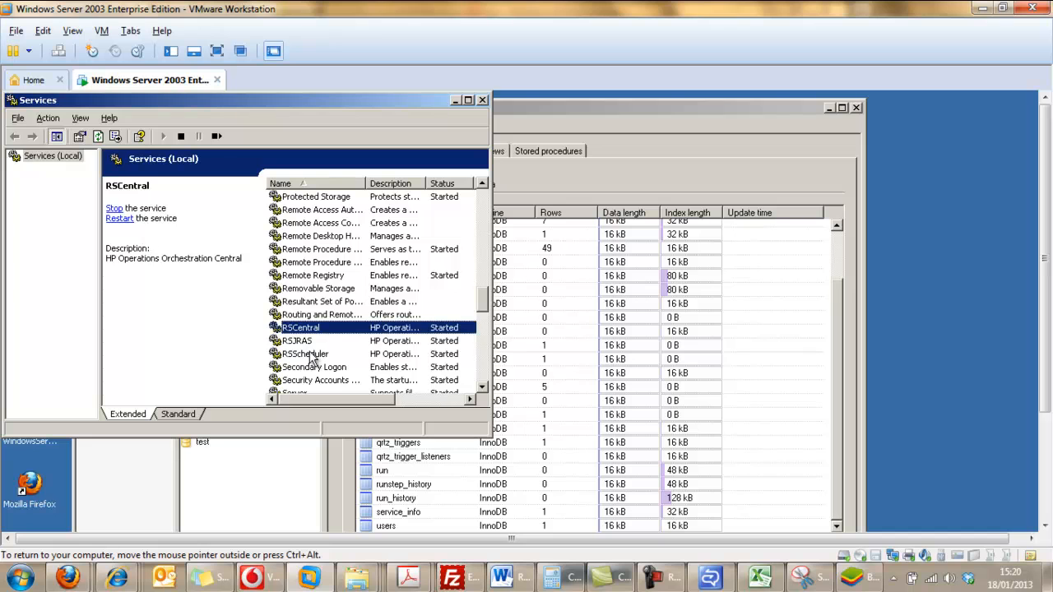
left_click(298, 342)
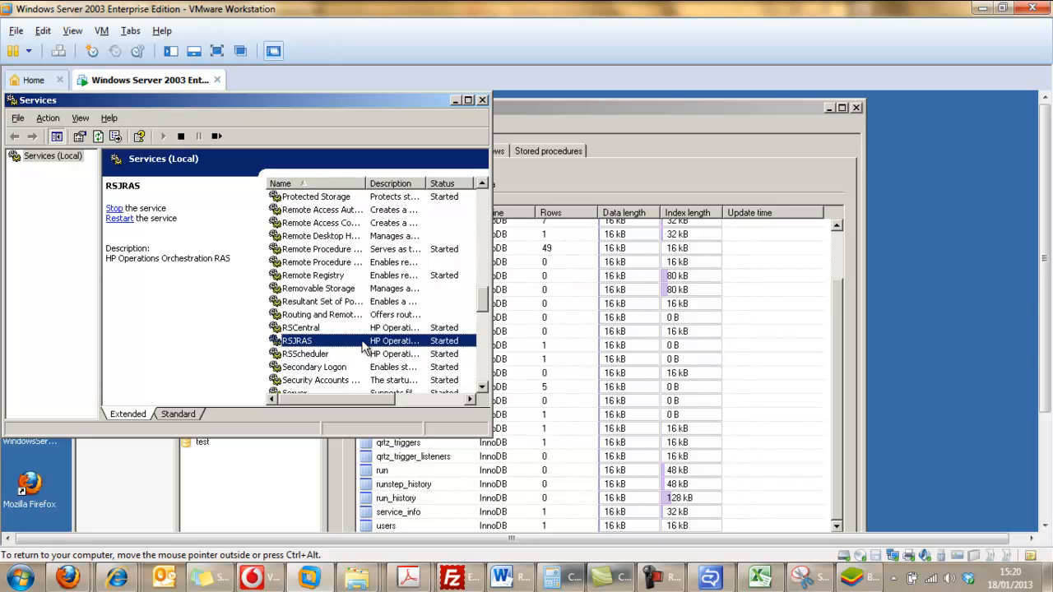
left_click(291, 356)
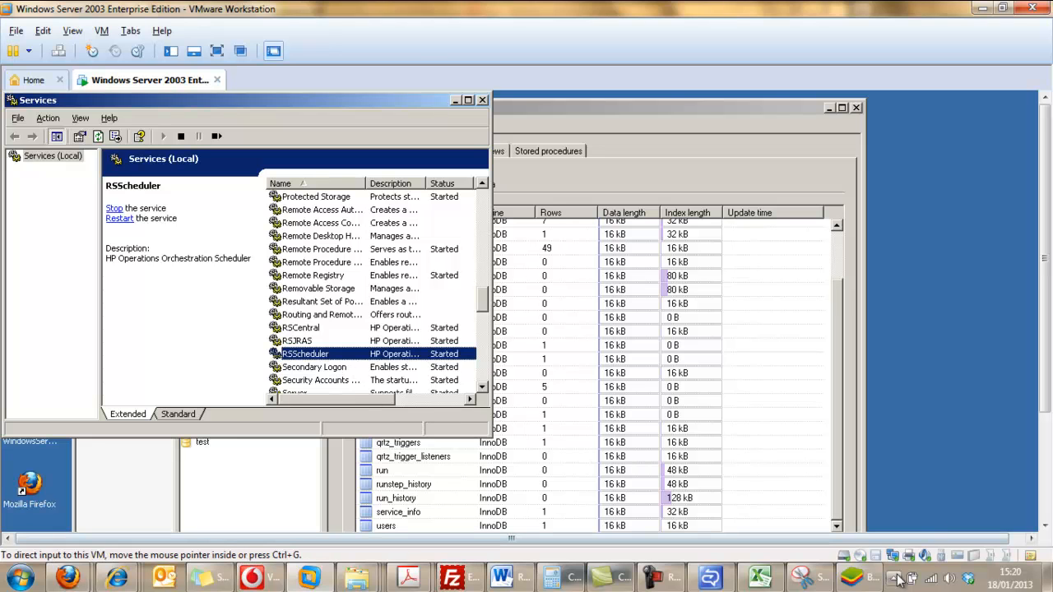
left_click(674, 580)
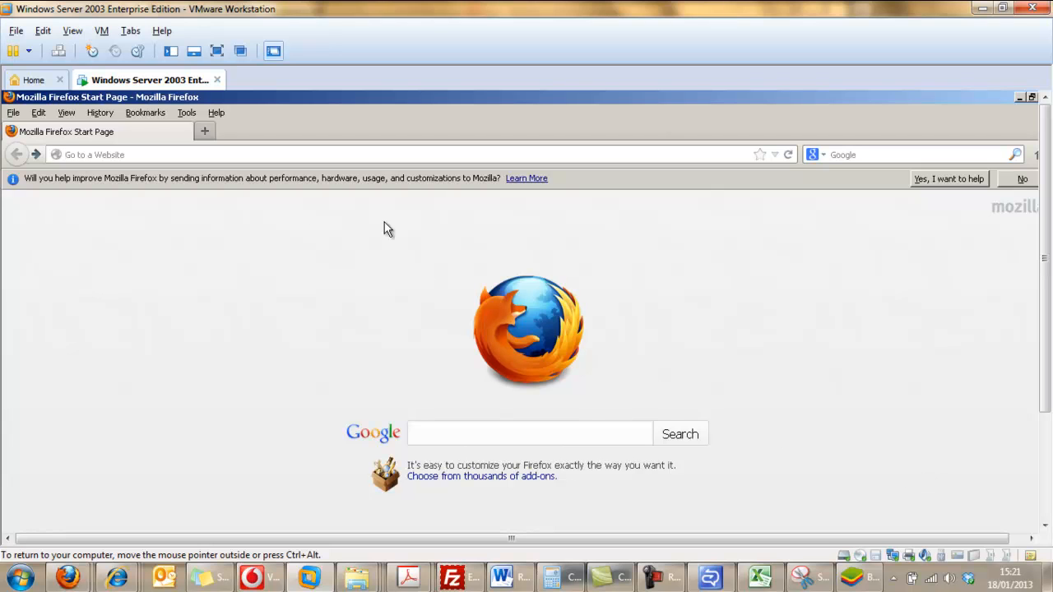
right_click(174, 154)
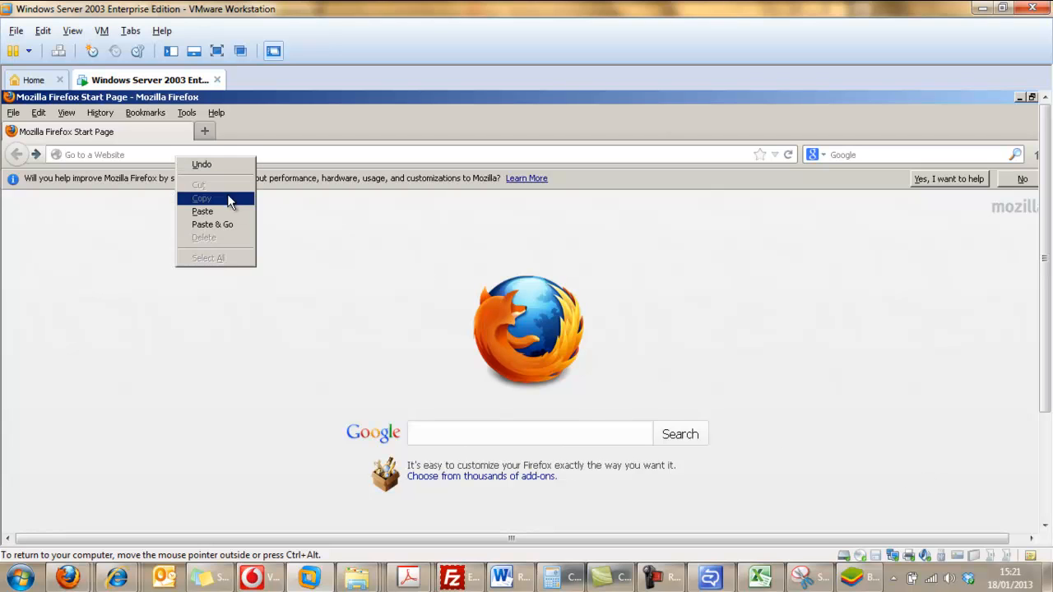
left_click(220, 213)
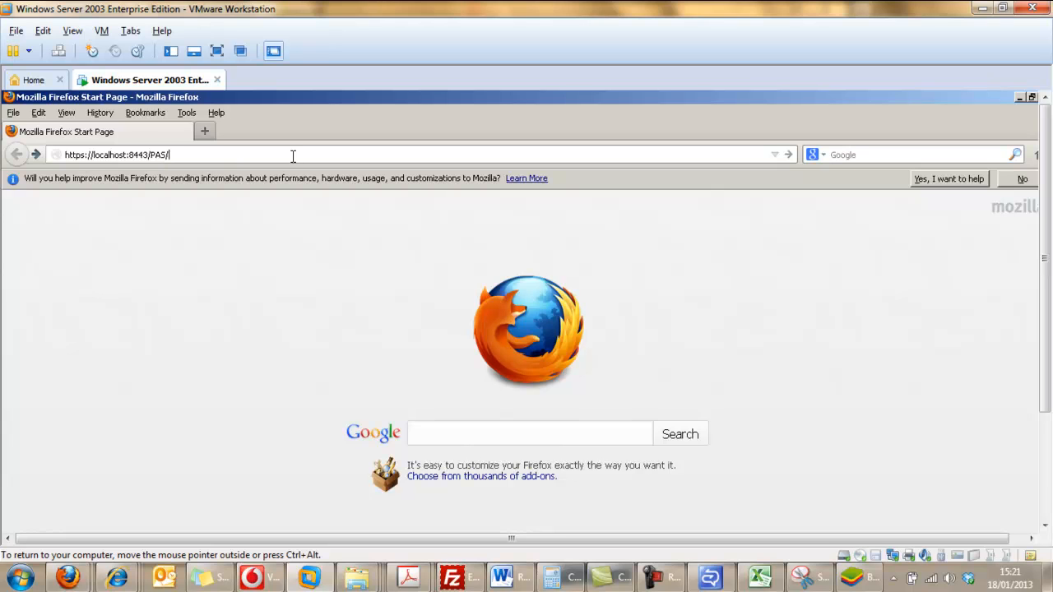
key("Return")
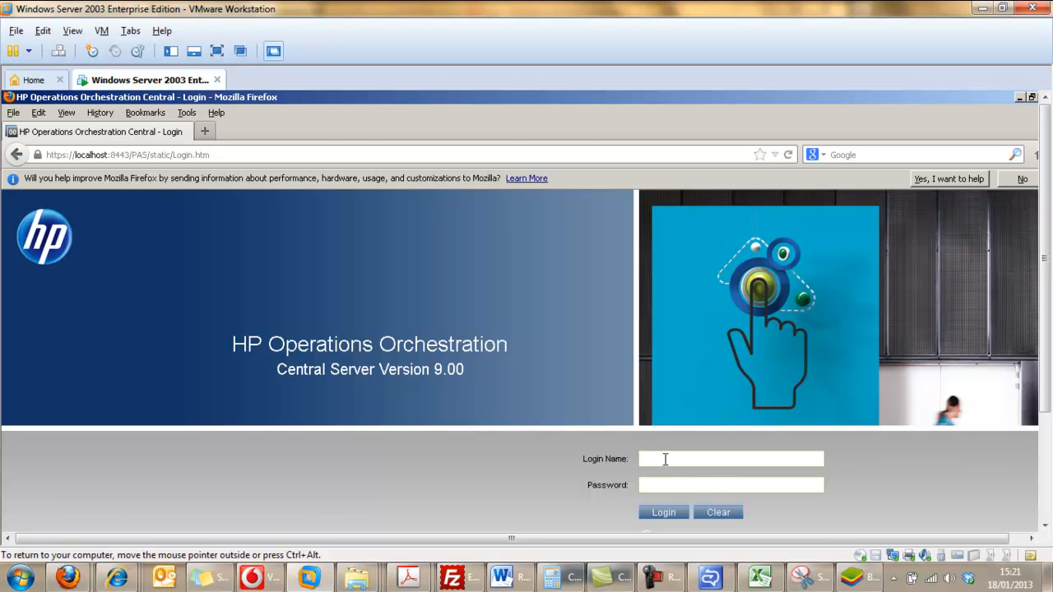
left_click(654, 578)
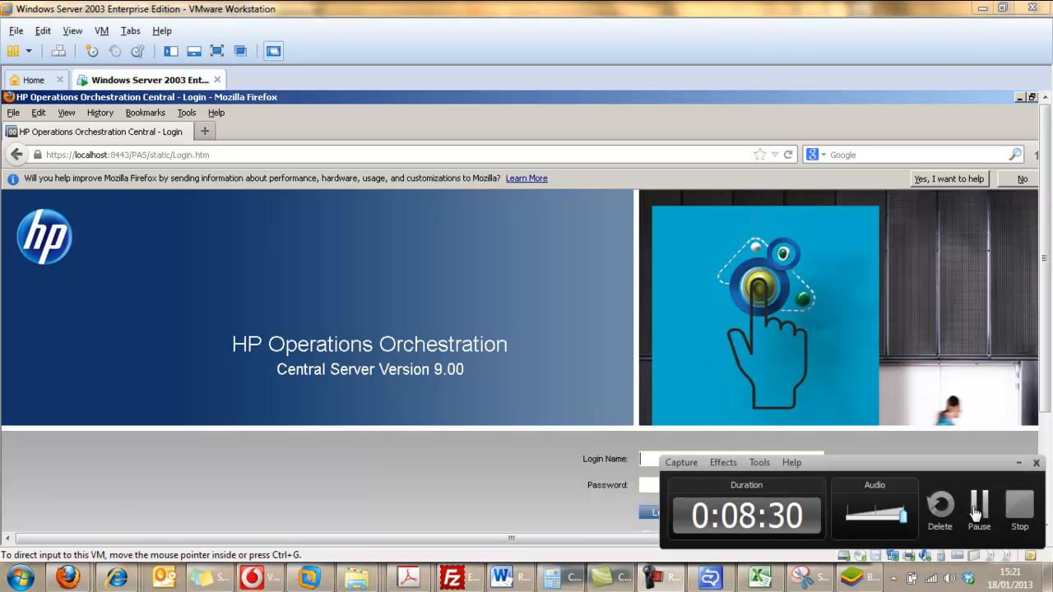
left_click(978, 509)
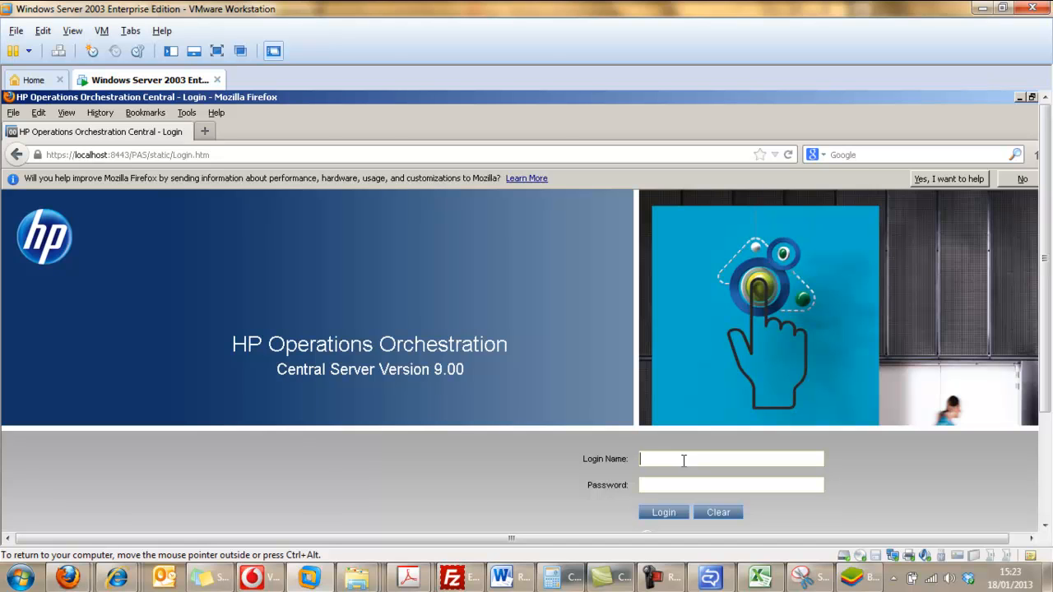
Log in to Operations Orchestration Central with the administrator login name and account password, and log back out.
type("admin")
key("Tab")
type("admin")
left_click(672, 510)
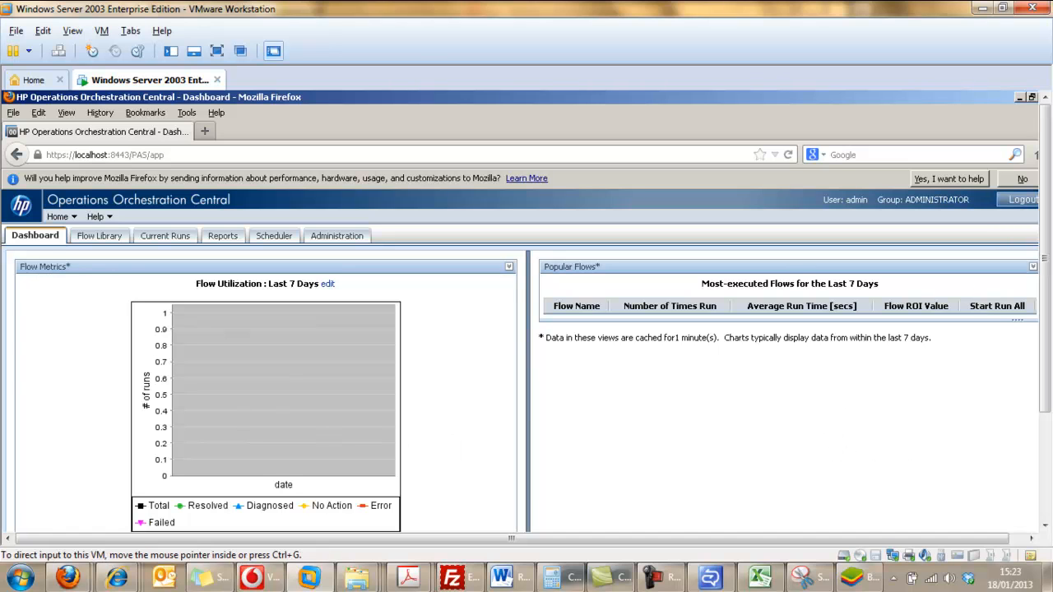
left_click(1018, 204)
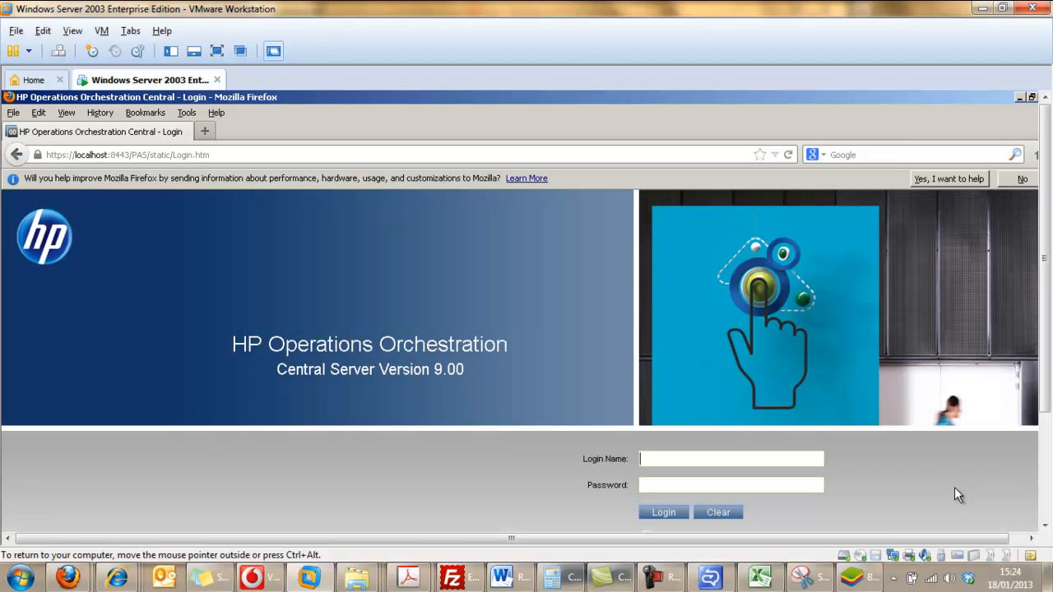
left_click(668, 582)
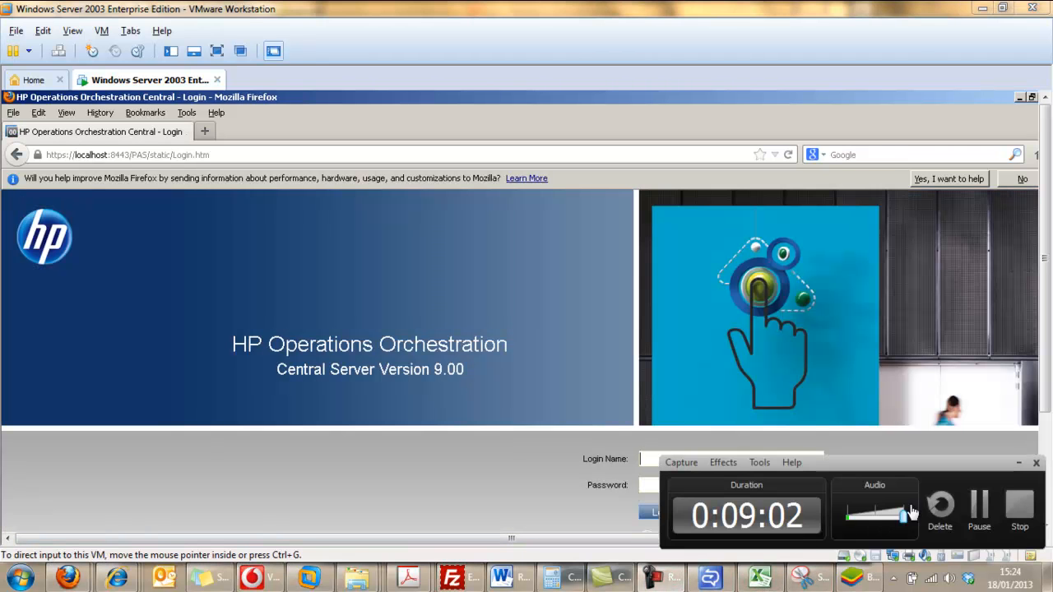
left_click(976, 508)
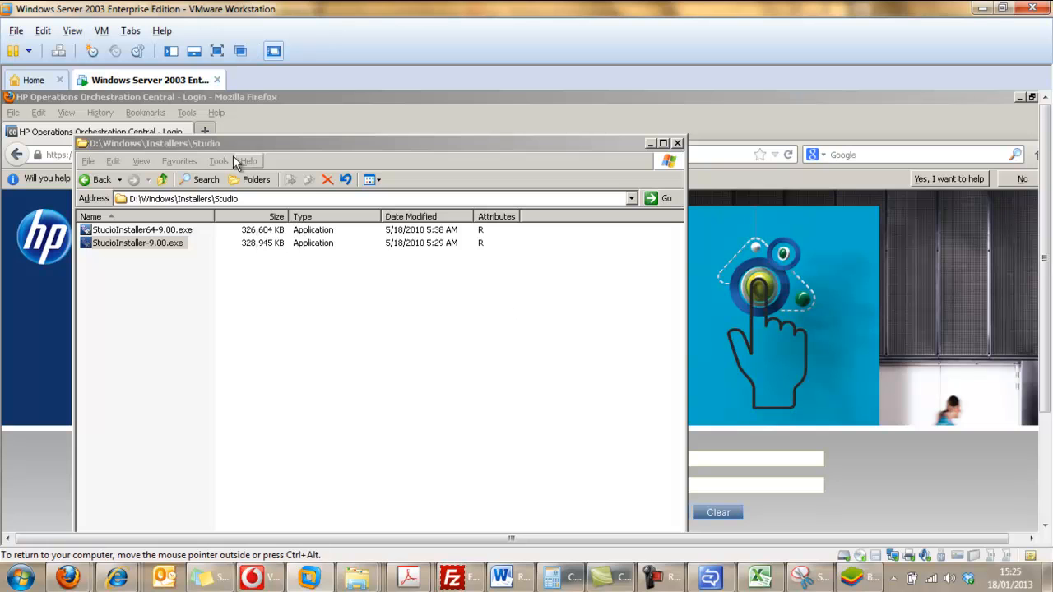
Show the virtual machine in full screen and close the Firefox and Services windows around the Studio installer folder.
left_click(217, 51)
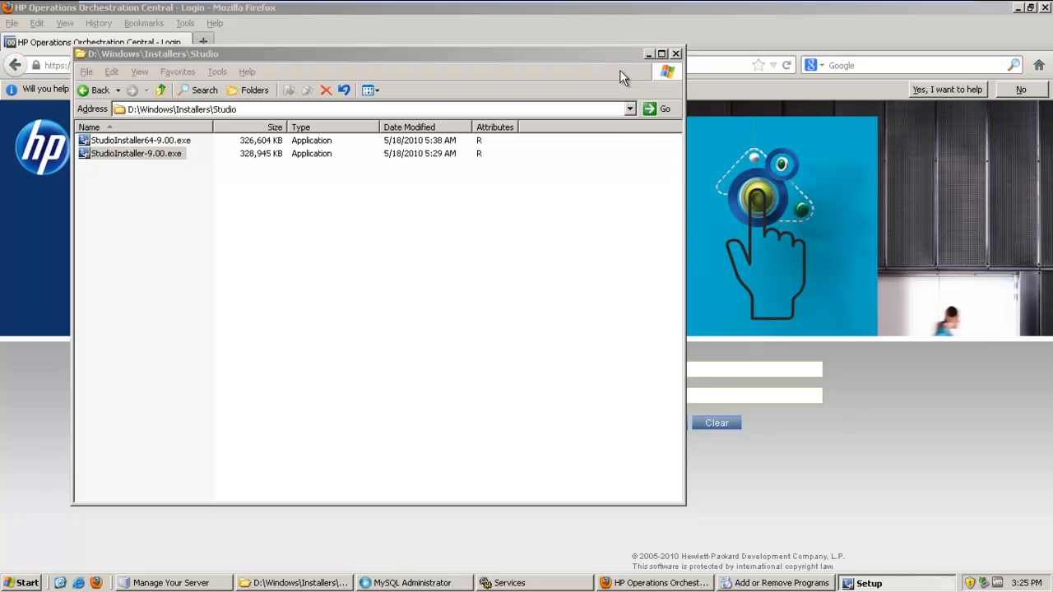
left_click_drag(602, 55, 739, 82)
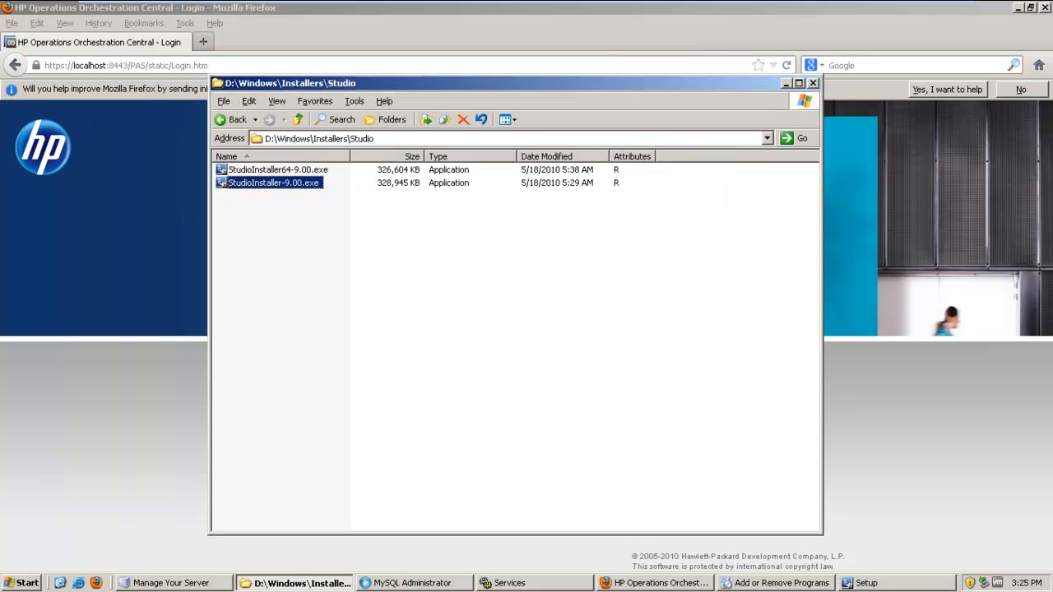
left_click(1046, 8)
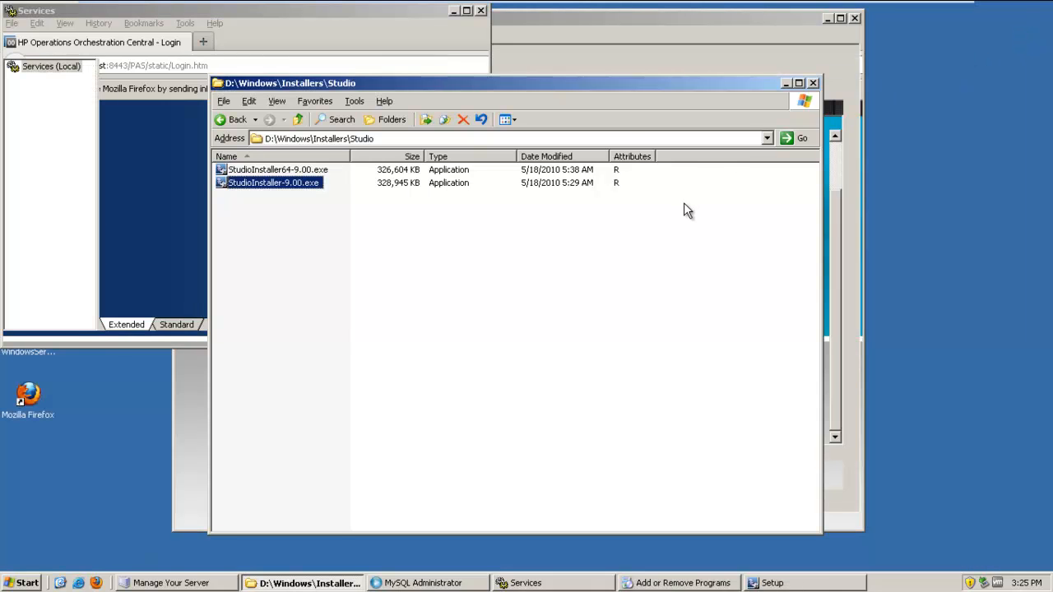
left_click(481, 11)
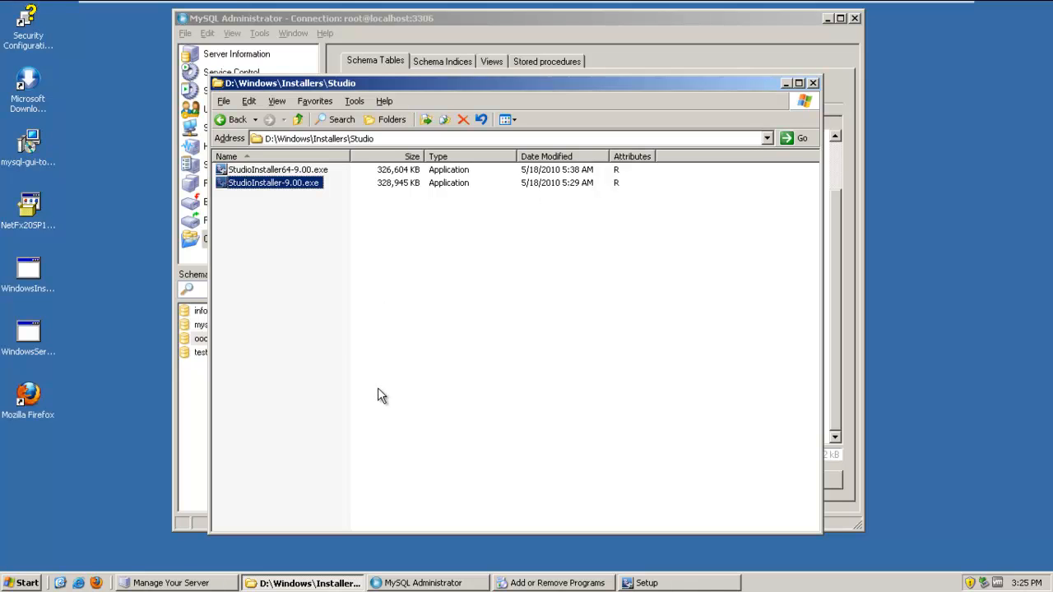
In the Operations Orchestration Studio setup, accept the license agreement and keep host localhost with HTTP port 8080 and HTTPS port 8443.
left_click(693, 586)
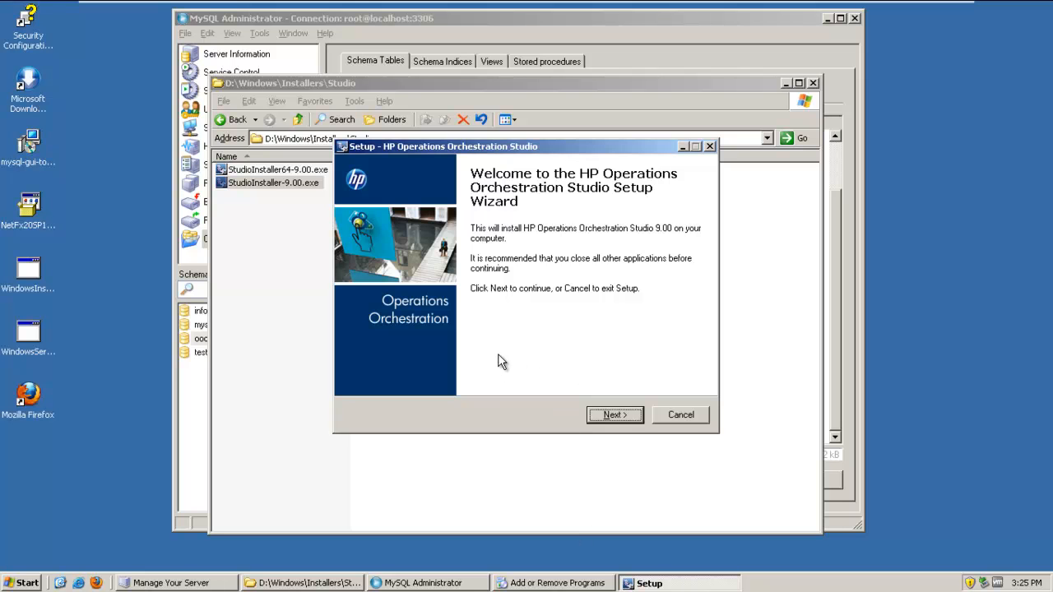
left_click(613, 417)
left_click(430, 368)
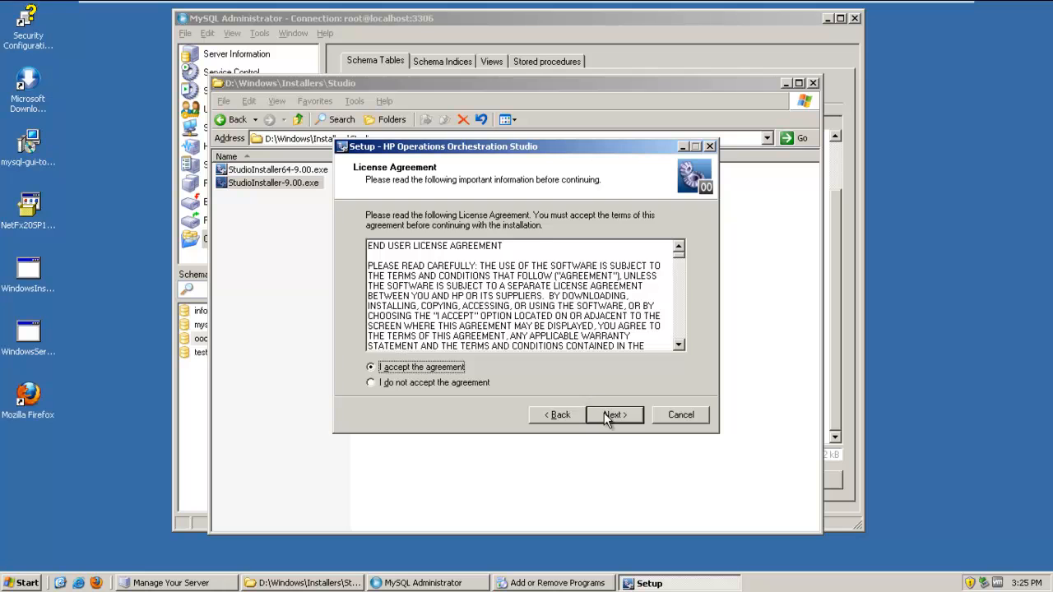
left_click(607, 416)
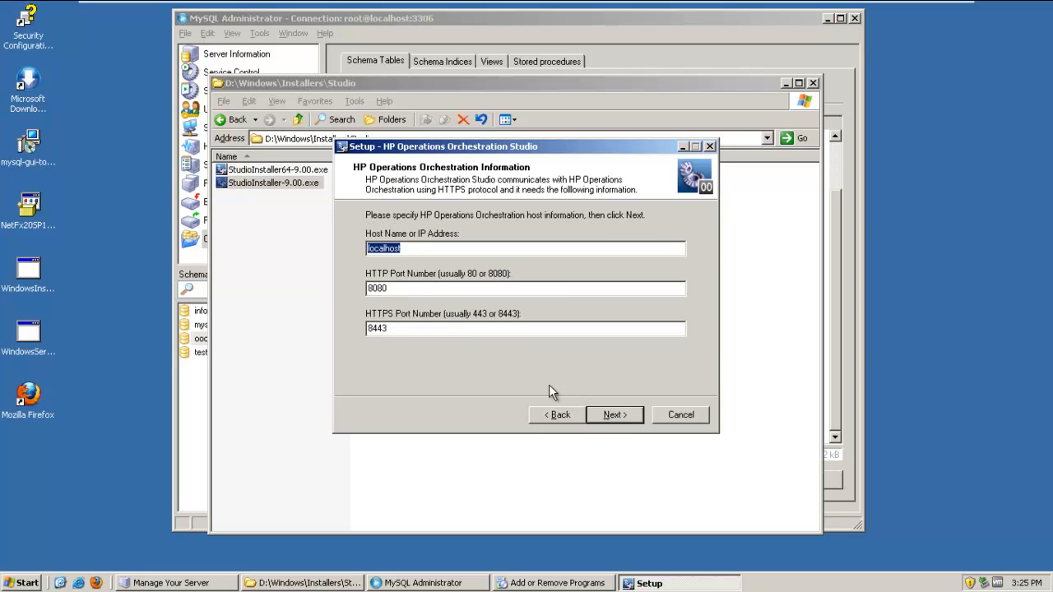
left_click(611, 415)
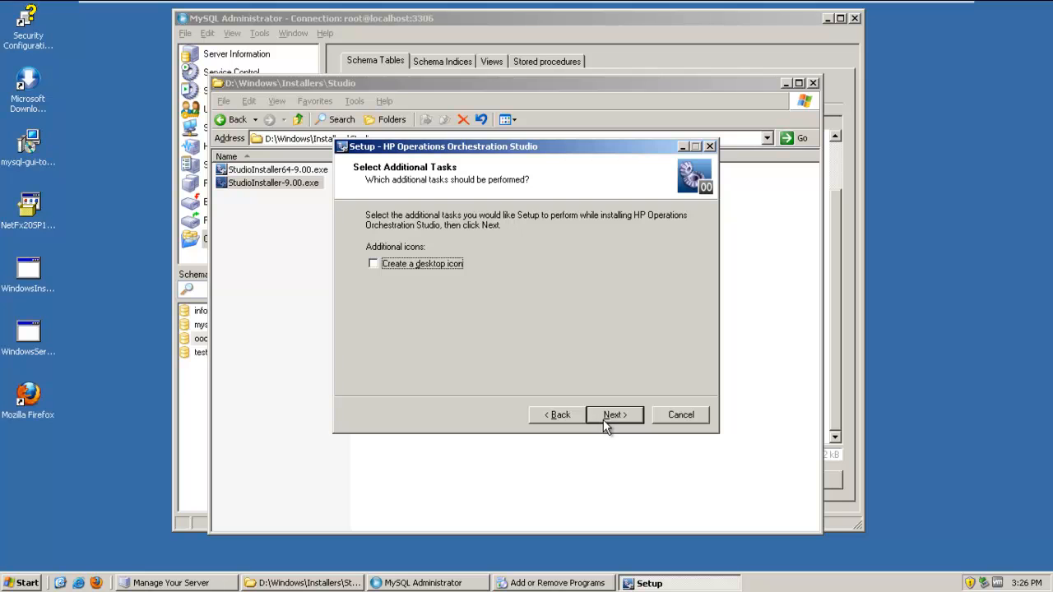
Choose to create a desktop icon and start installing Operations Orchestration Studio.
left_click(452, 262)
left_click(613, 416)
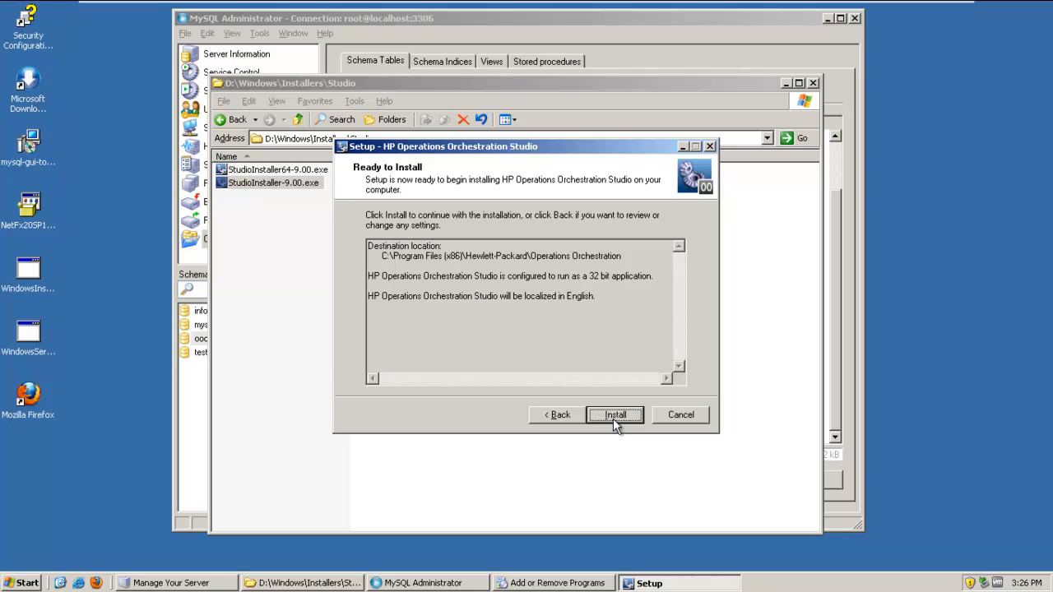
left_click(613, 417)
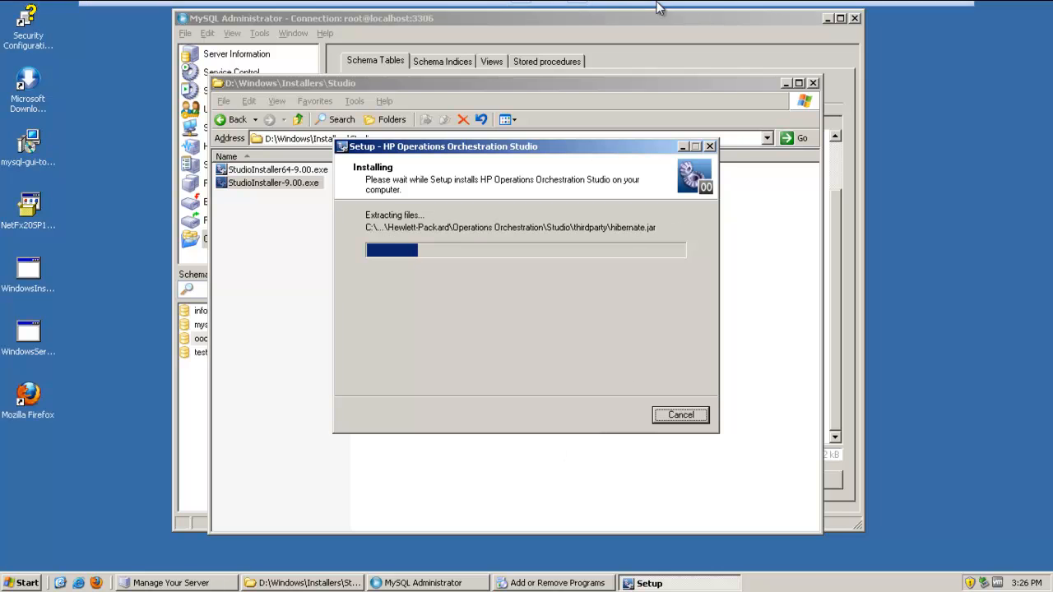
Return the virtual machine to windowed view and finish the Studio setup wizard once the installation is done.
left_click(528, 13)
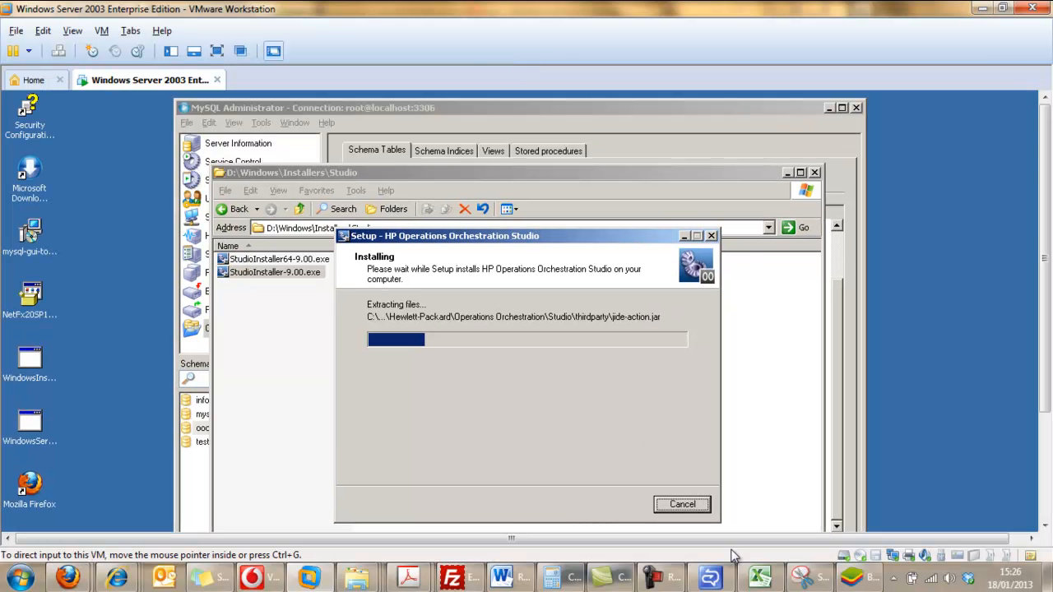
left_click(650, 577)
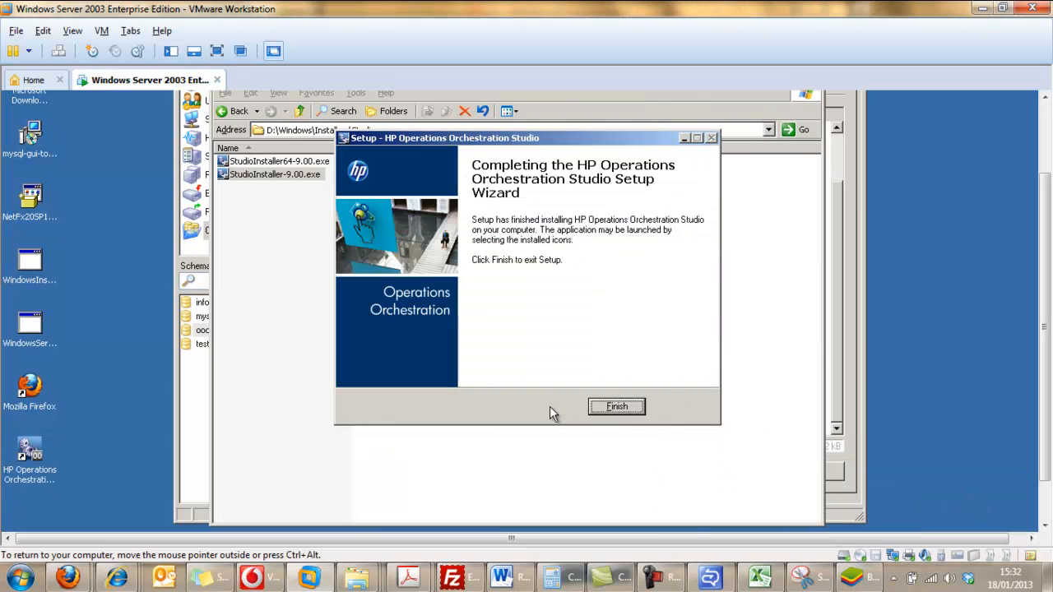
left_click(607, 406)
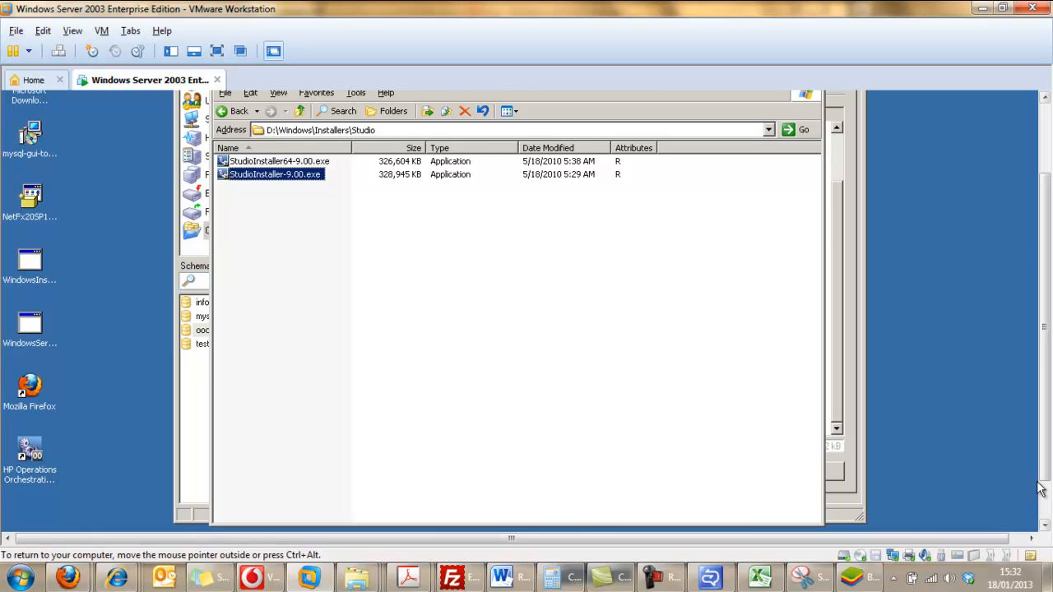
Launch HP Operations Orchestration Studio from the server's Hewlett-Packard Operations Orchestration program group.
left_click(1046, 504)
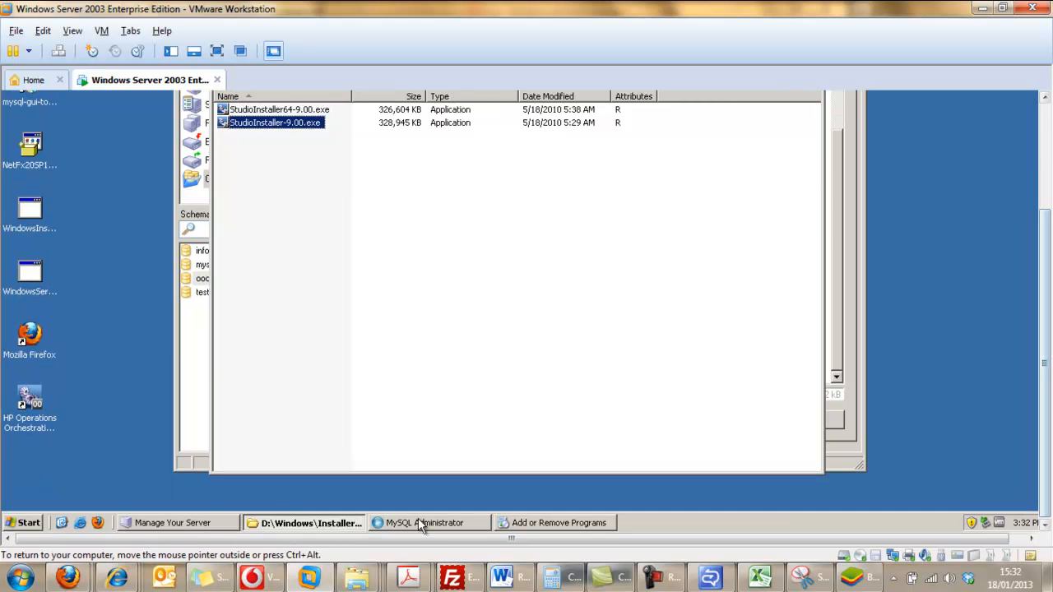
left_click(25, 523)
left_click(69, 475)
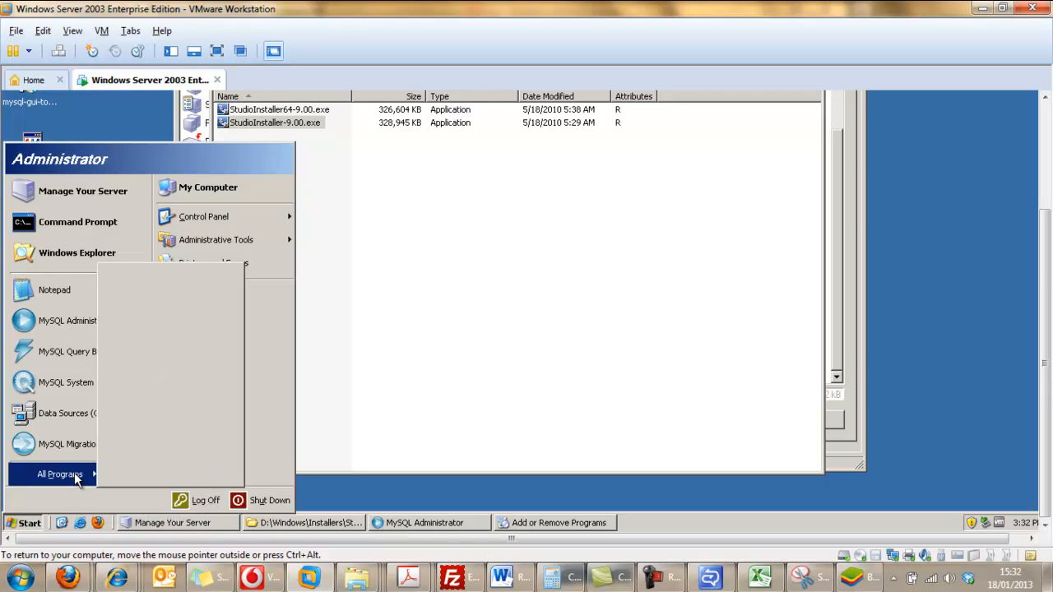
mouse_move(212, 438)
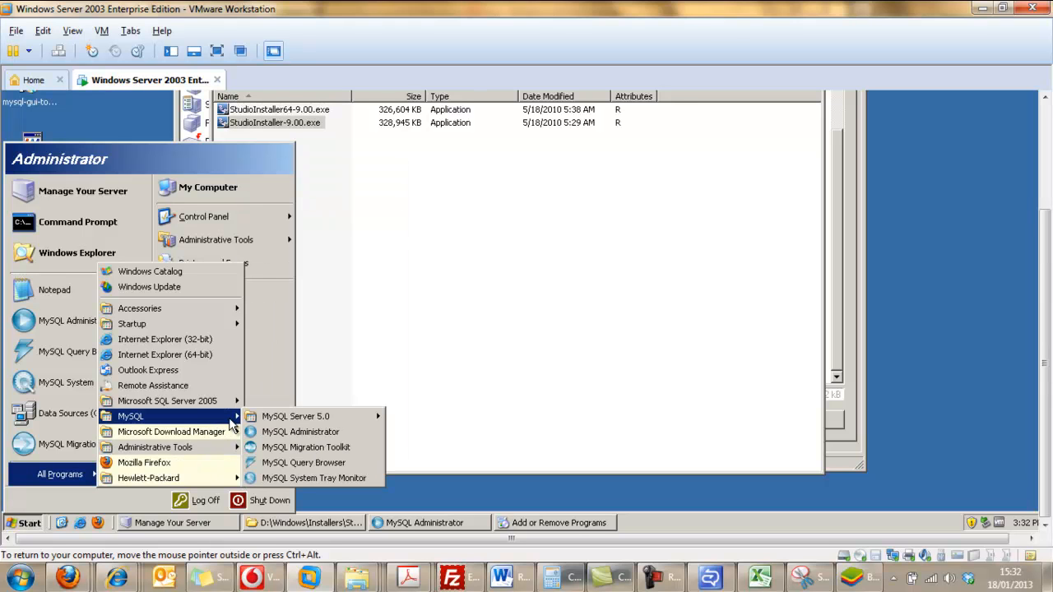
mouse_move(282, 423)
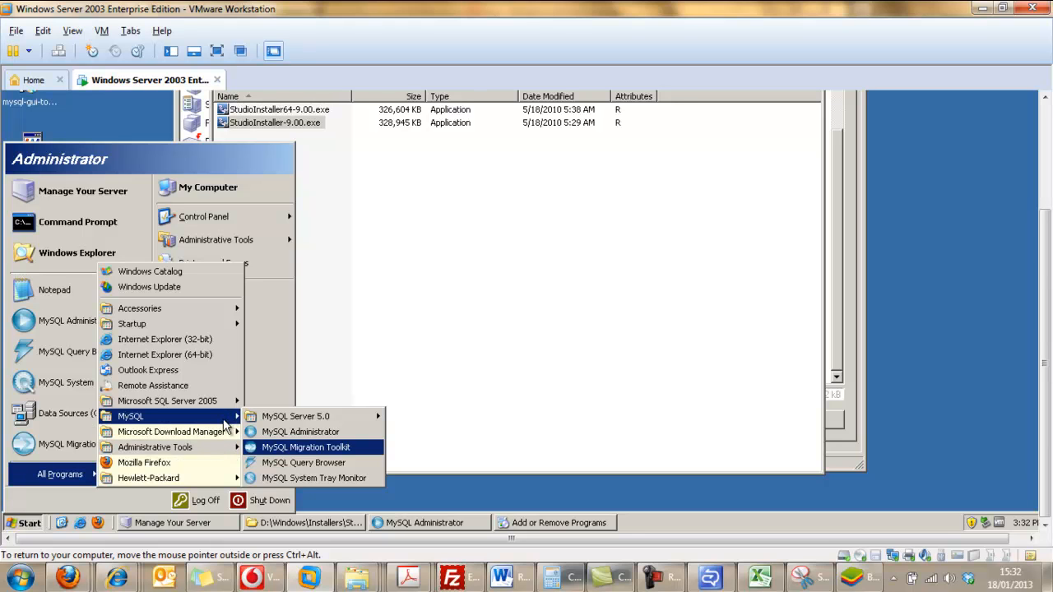
mouse_move(208, 484)
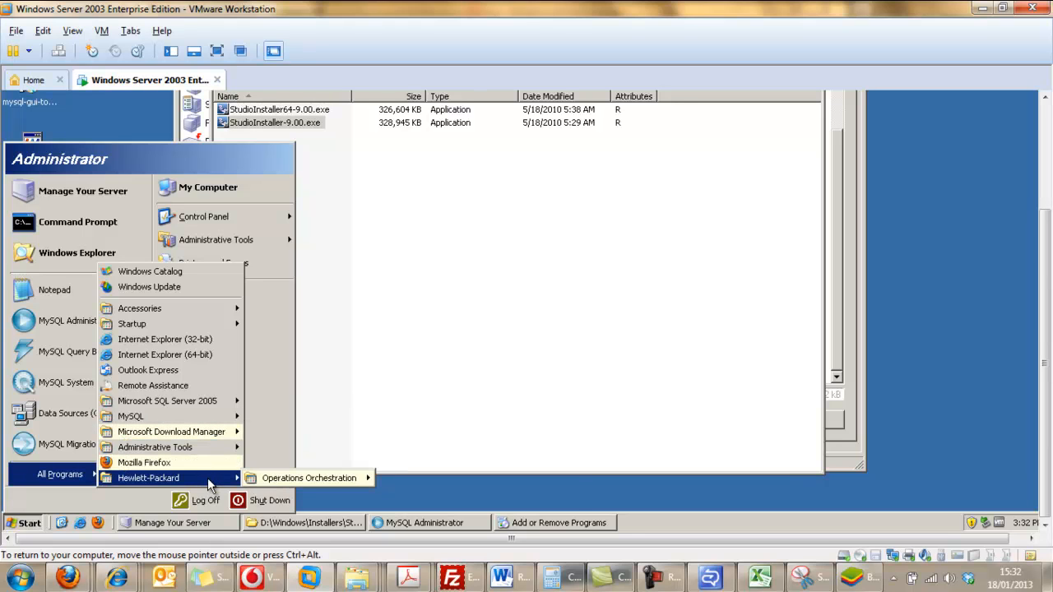
mouse_move(266, 484)
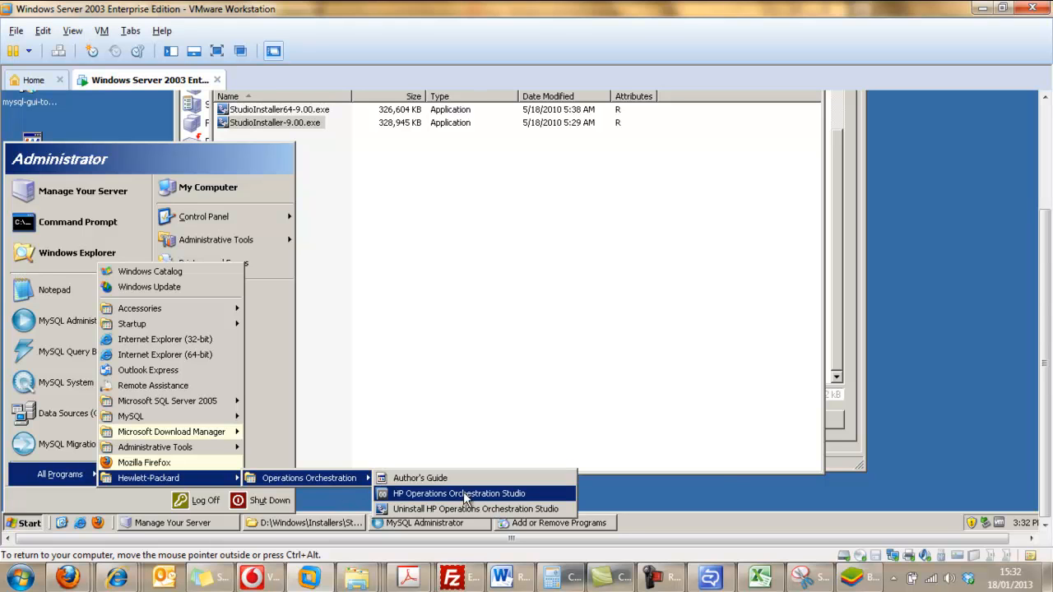
left_click(532, 496)
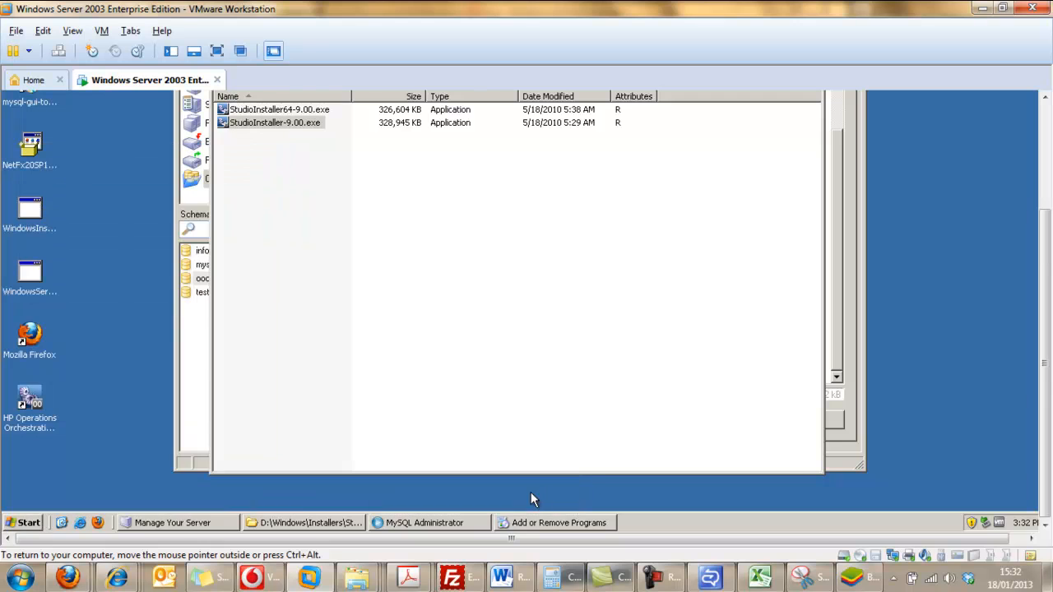
left_click(1043, 189)
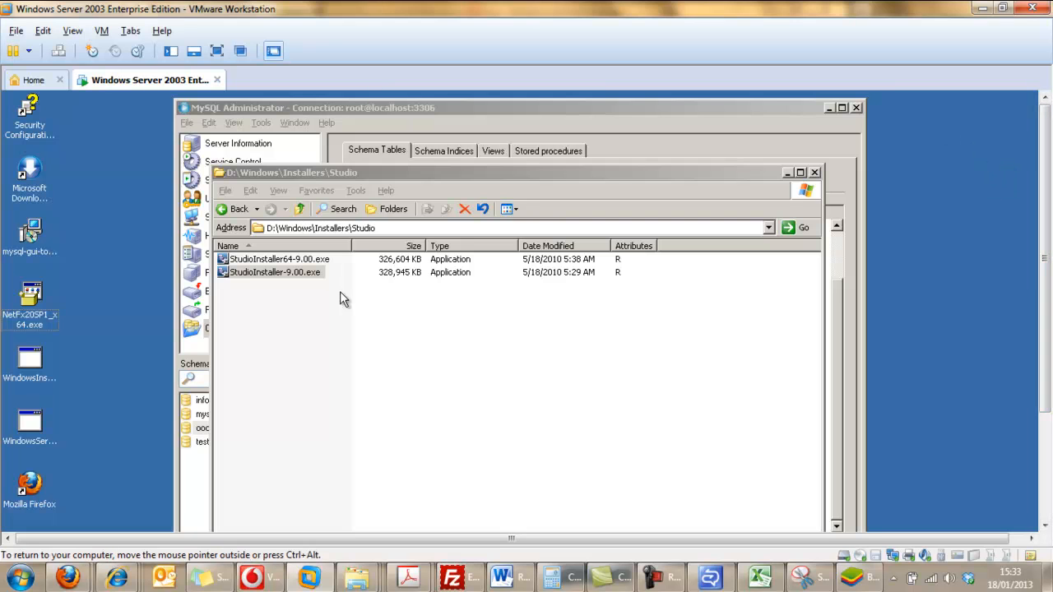
left_click(1046, 469)
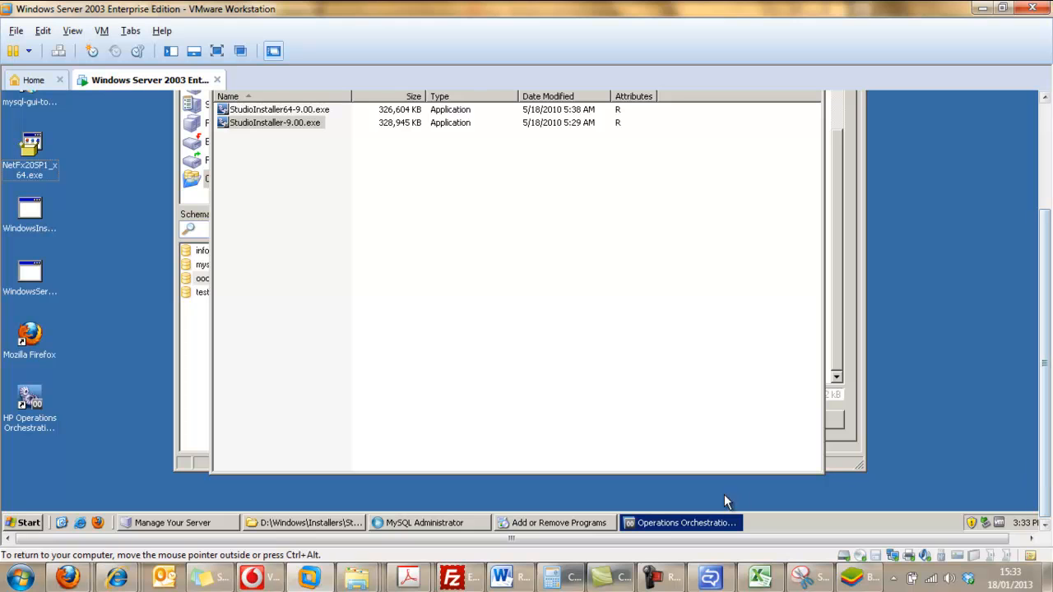
left_click(693, 523)
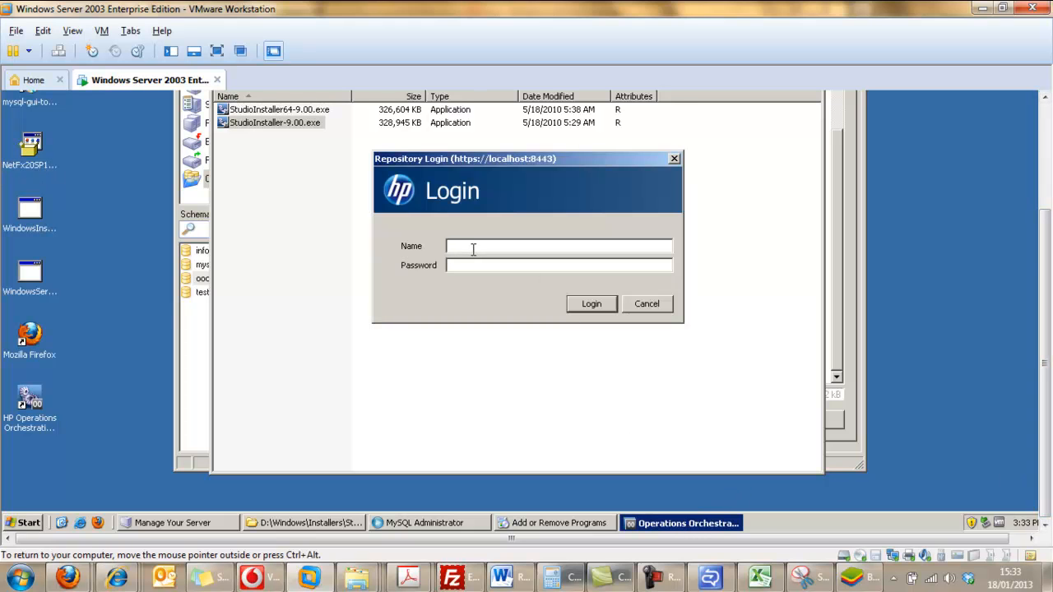
type("admin")
left_click(475, 265)
type("admin")
left_click(583, 305)
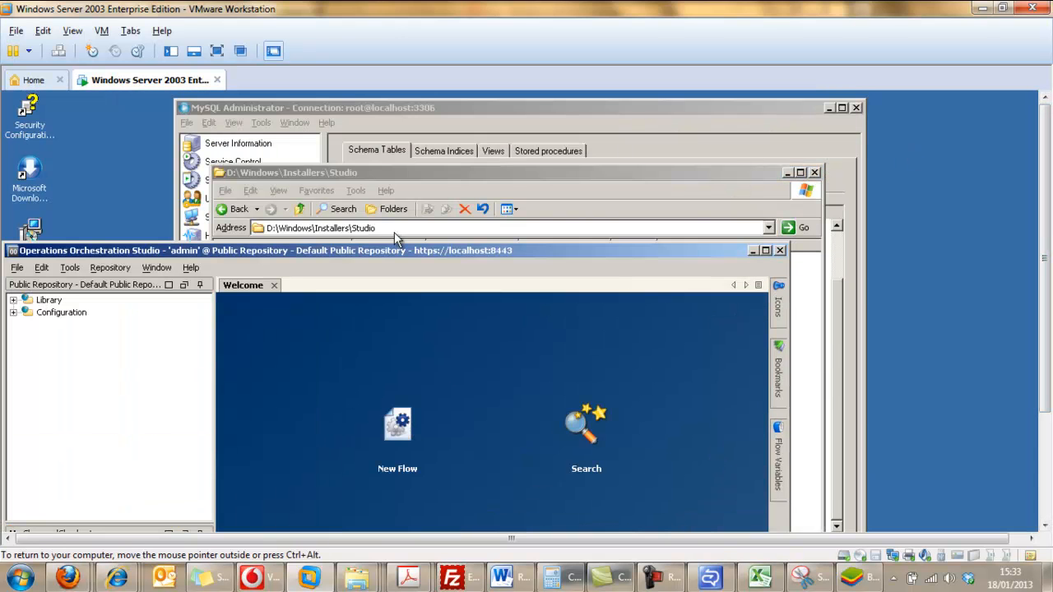
Maximize Studio and examine the public repository's Configuration and Library folders, including the contents of ITIL and Operations.
double_click(241, 250)
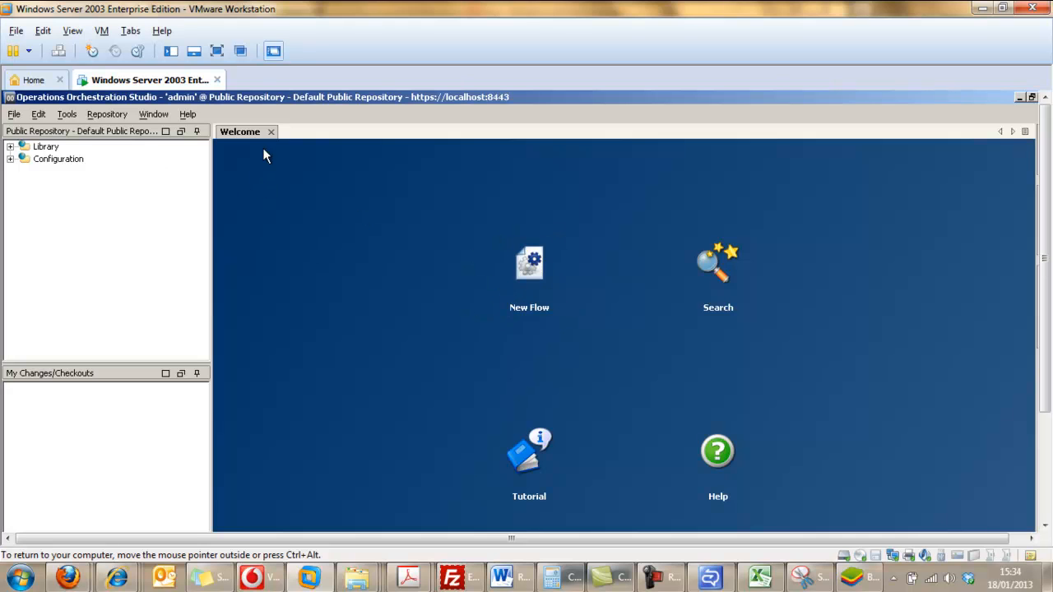
left_click(10, 160)
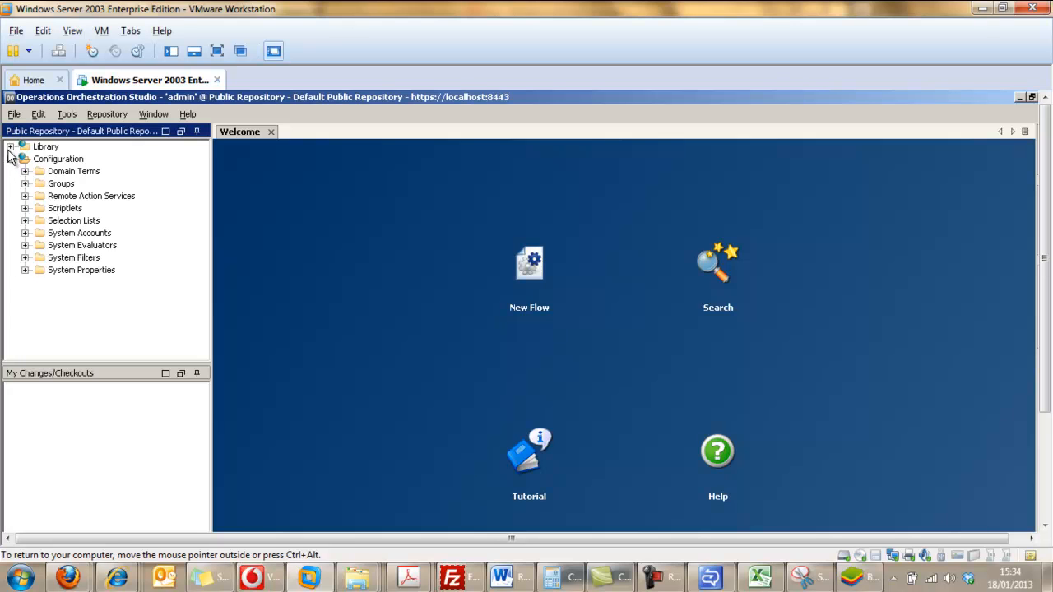
left_click(10, 146)
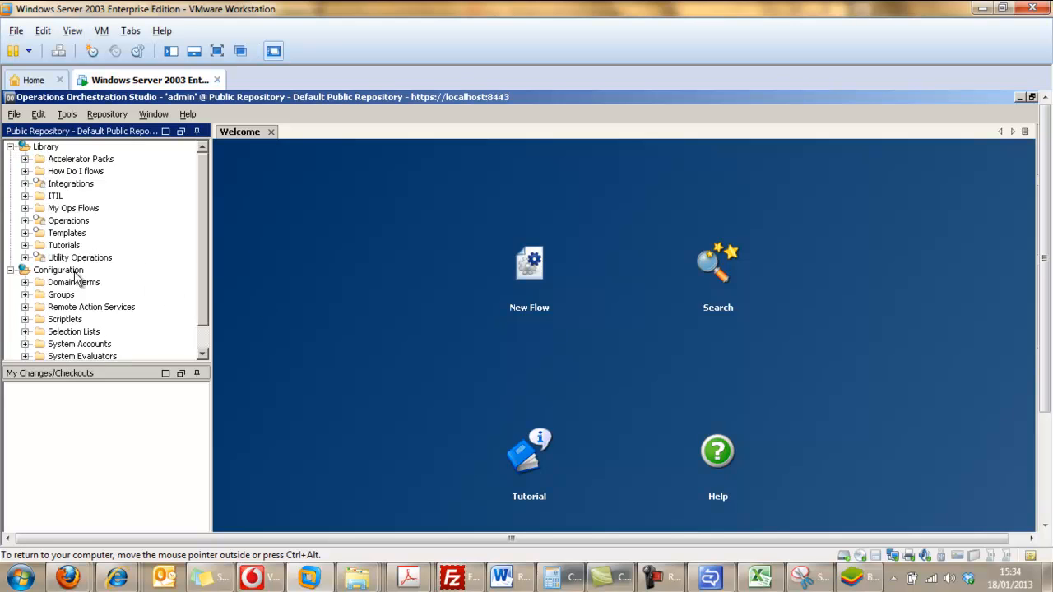
left_click(24, 196)
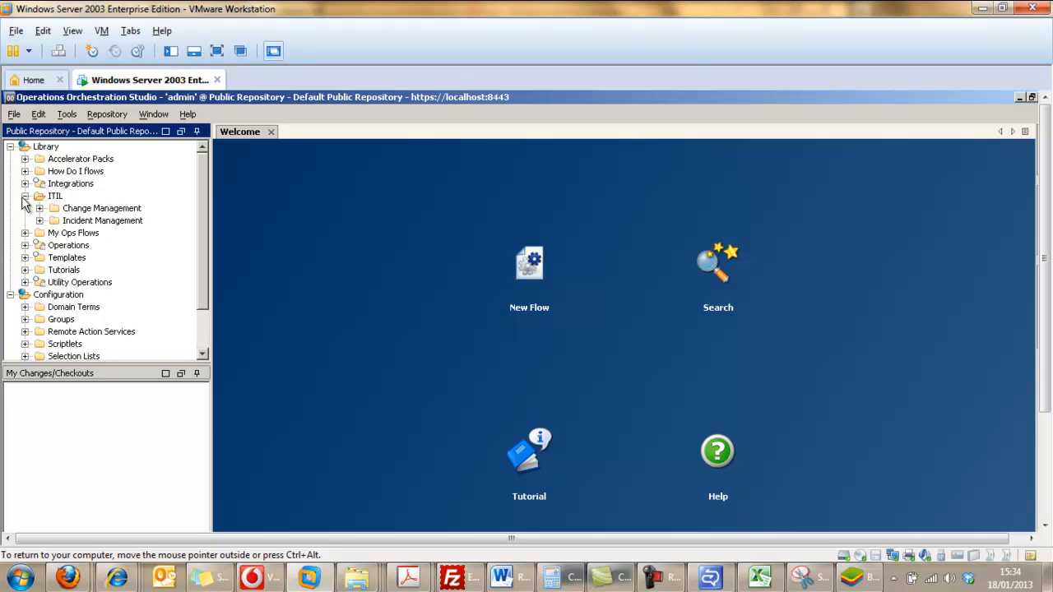
left_click(25, 245)
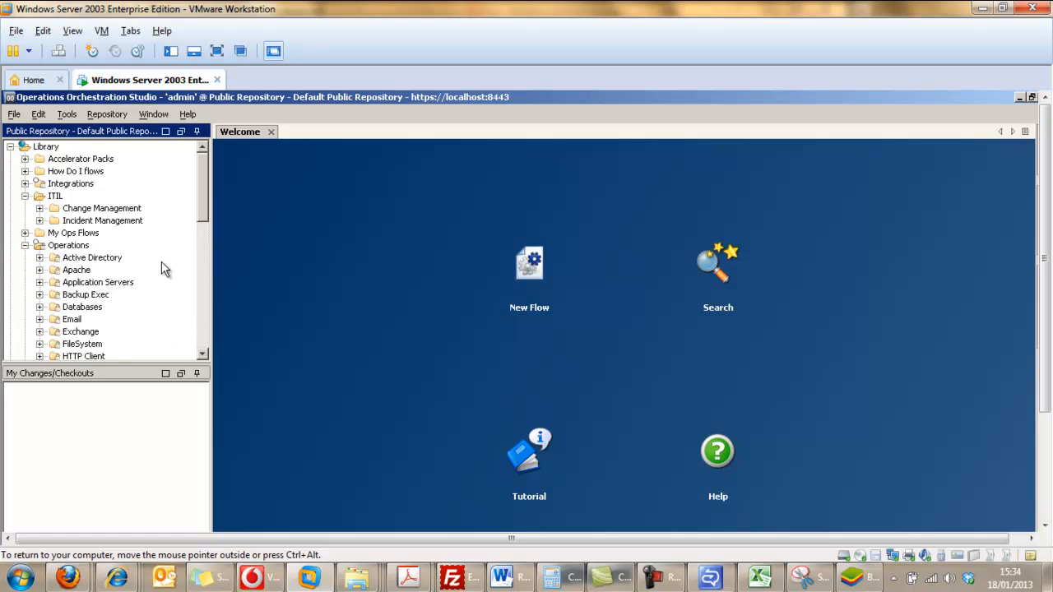
scroll(206, 227, "down", 1)
scroll(206, 227, "down", 3)
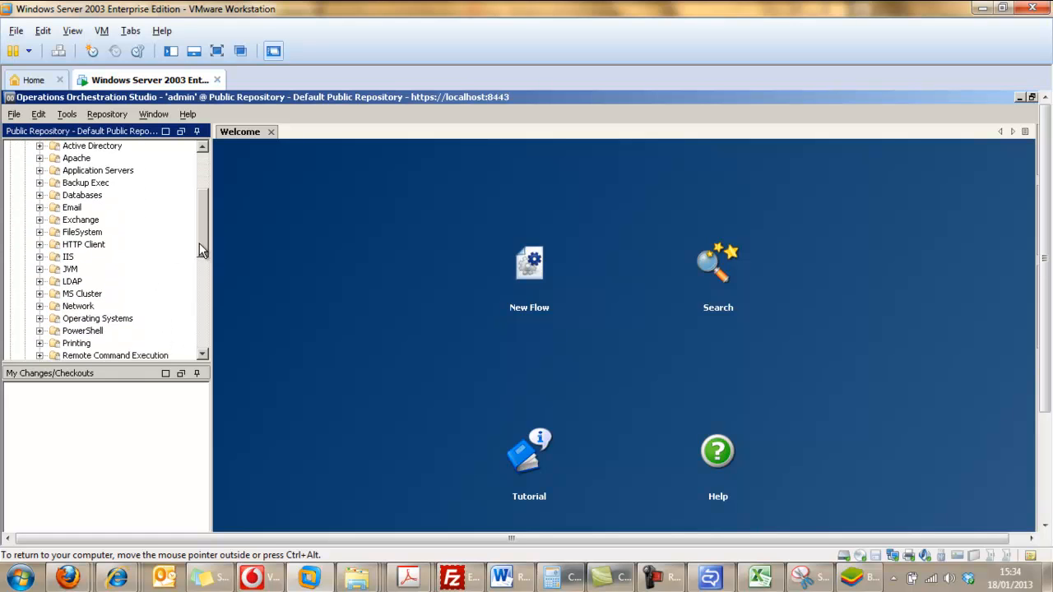
scroll(197, 256, "down", 1)
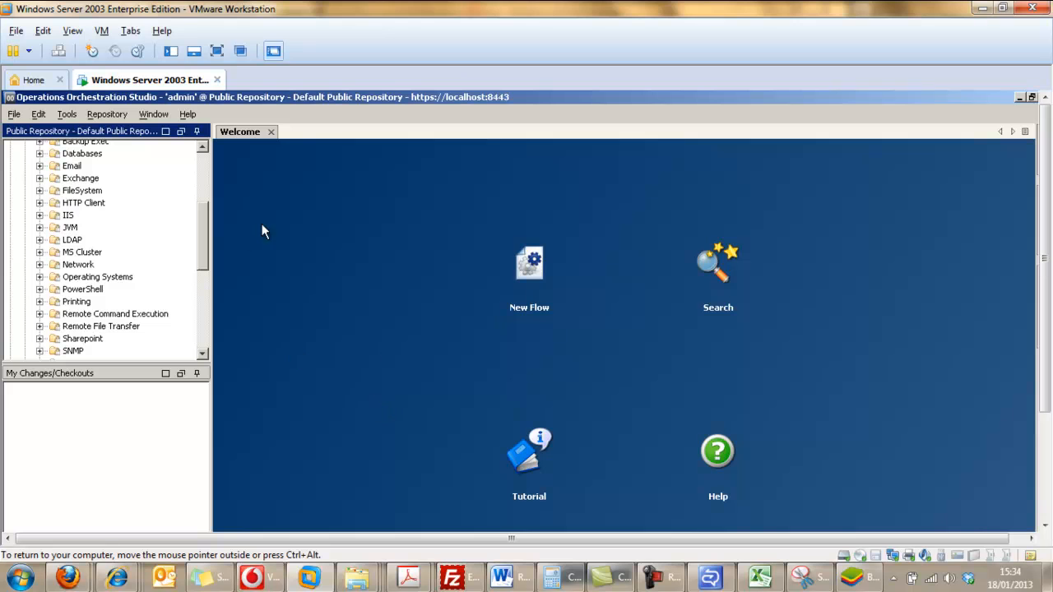
left_click(673, 579)
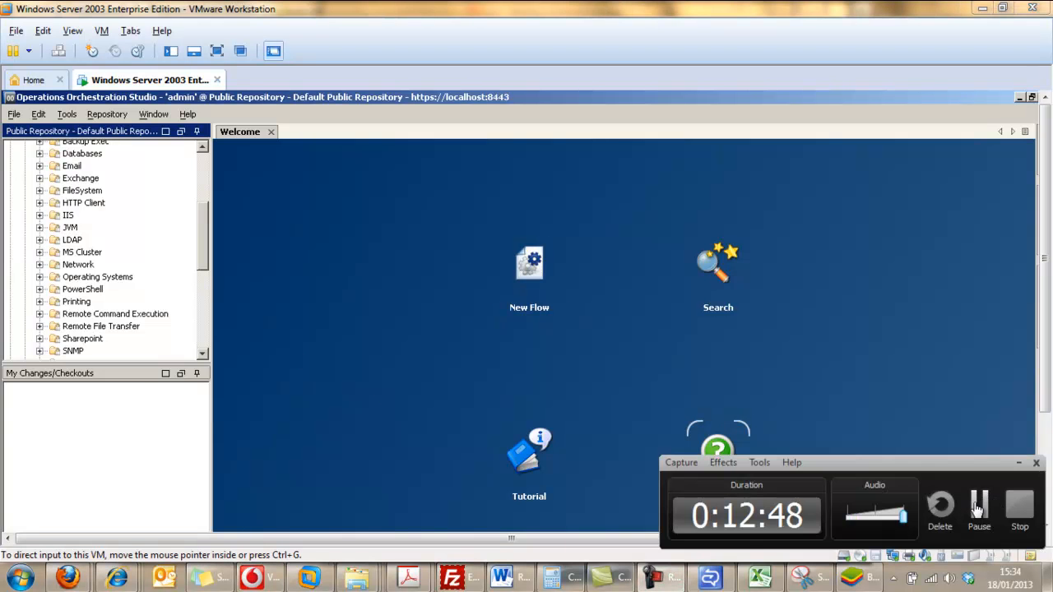